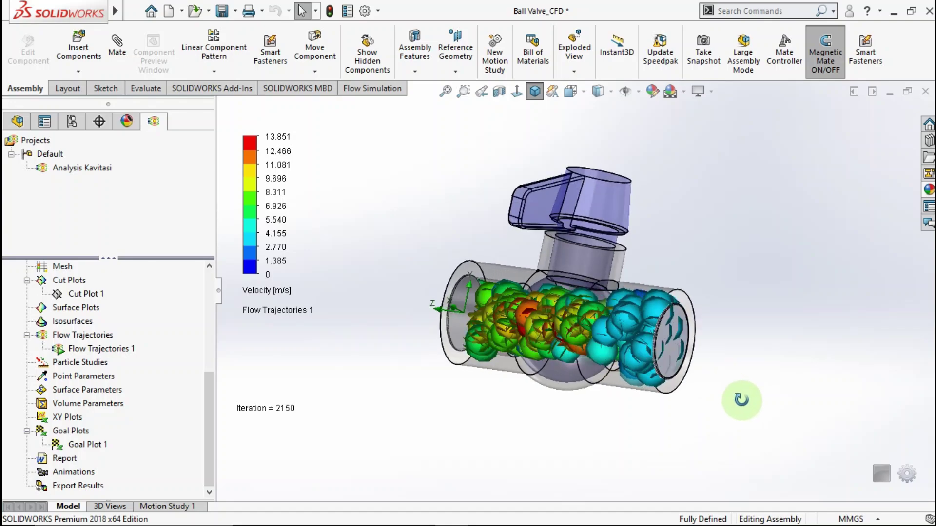
middle_drag(630, 316, 549, 358)
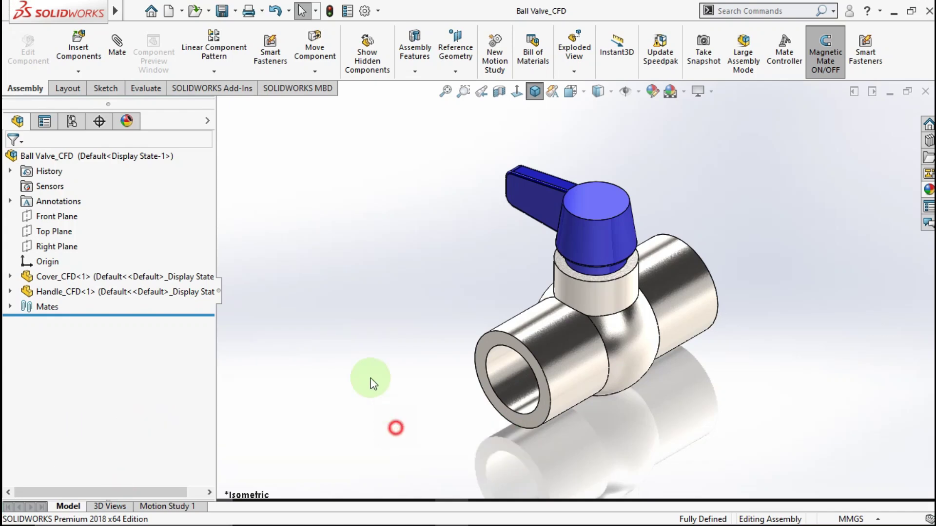
drag(306, 194, 419, 400)
Make the Cover_CFD component transparent and swing the valve handle to a partly open position.
drag(536, 200, 565, 359)
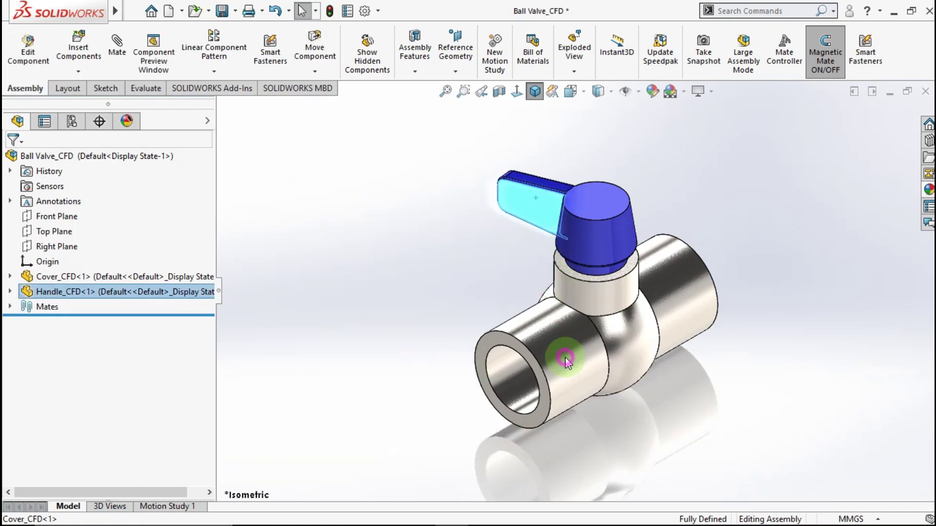
click(566, 359)
right_click(565, 356)
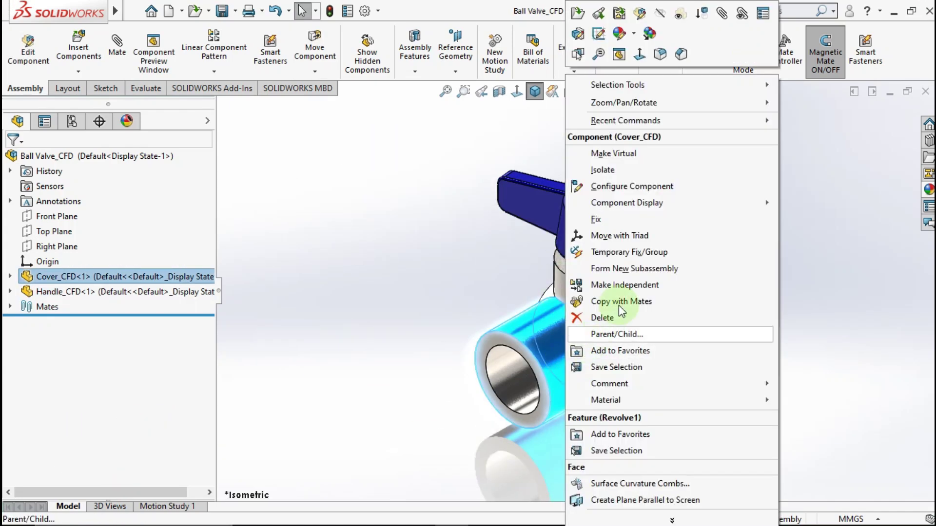
click(681, 16)
drag(569, 238, 537, 247)
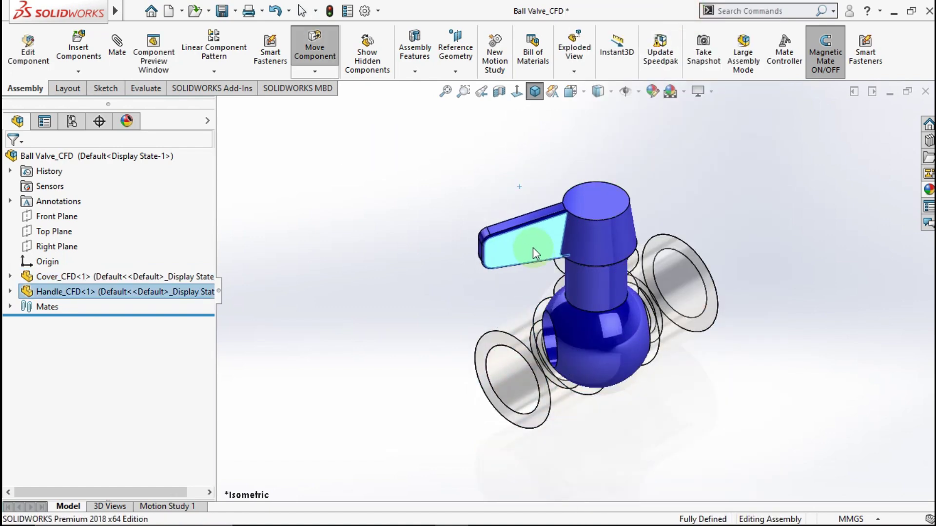
click(416, 268)
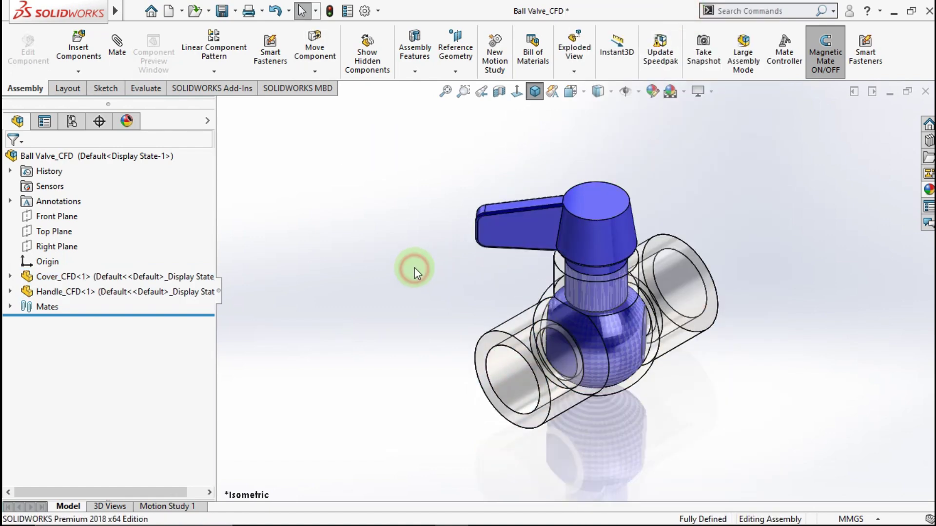
Add a 145-degree angle mate between the cover's Right Plane and the flat side face of the handle.
click(56, 278)
click(10, 276)
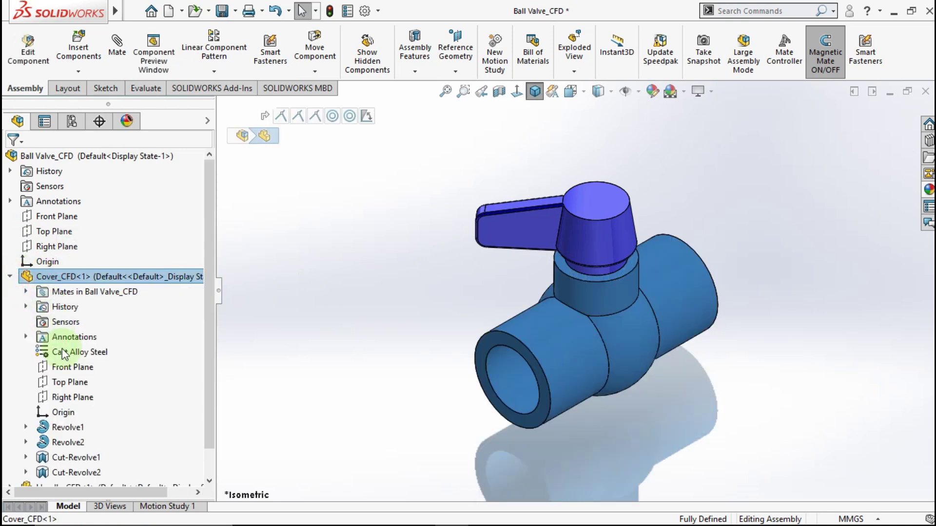
click(64, 398)
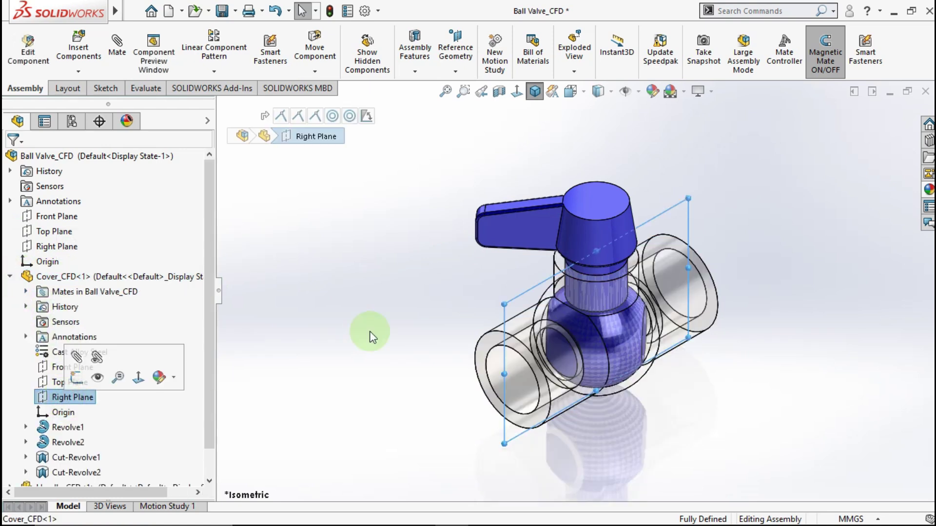
ctrl+click(528, 224)
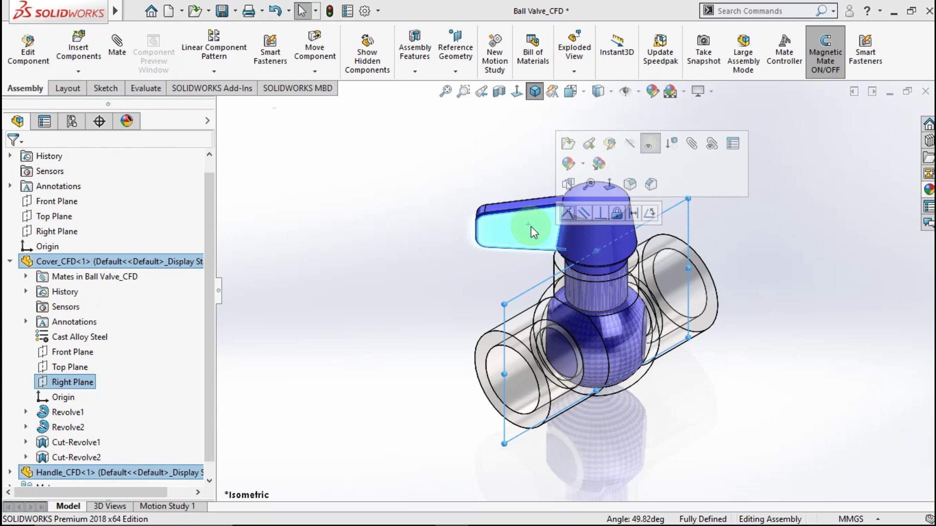
click(649, 213)
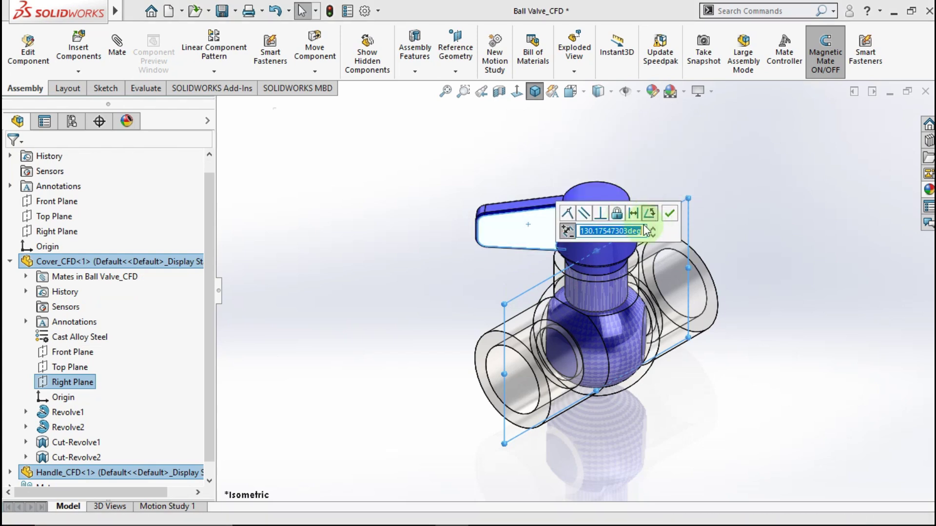
key(Return)
click(588, 233)
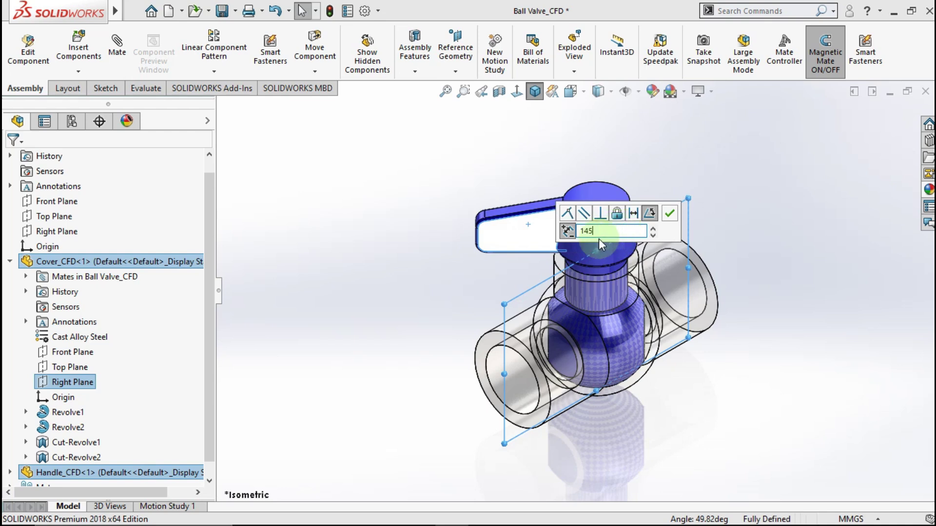
click(652, 227)
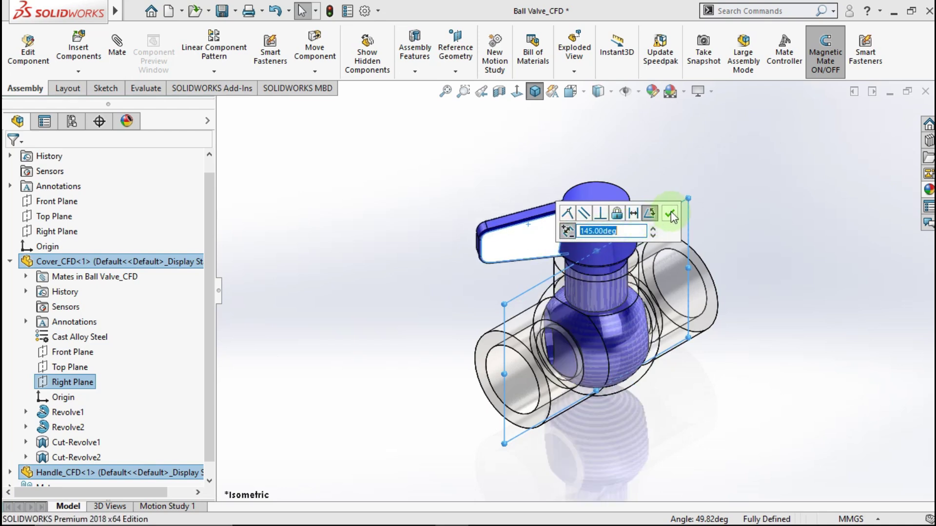
right_click(723, 234)
Change the Angle1 mate between the cover and the handle to 155 degrees.
middle_drag(672, 262, 632, 298)
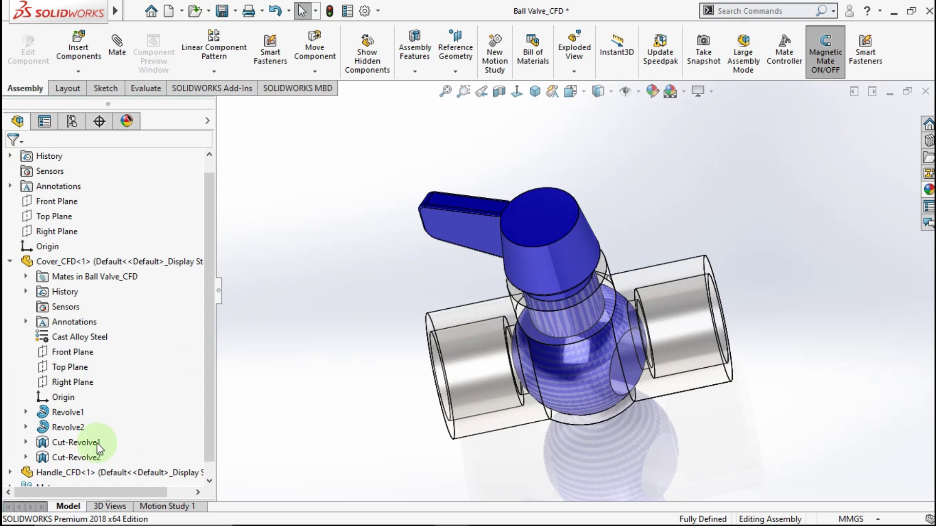
click(27, 276)
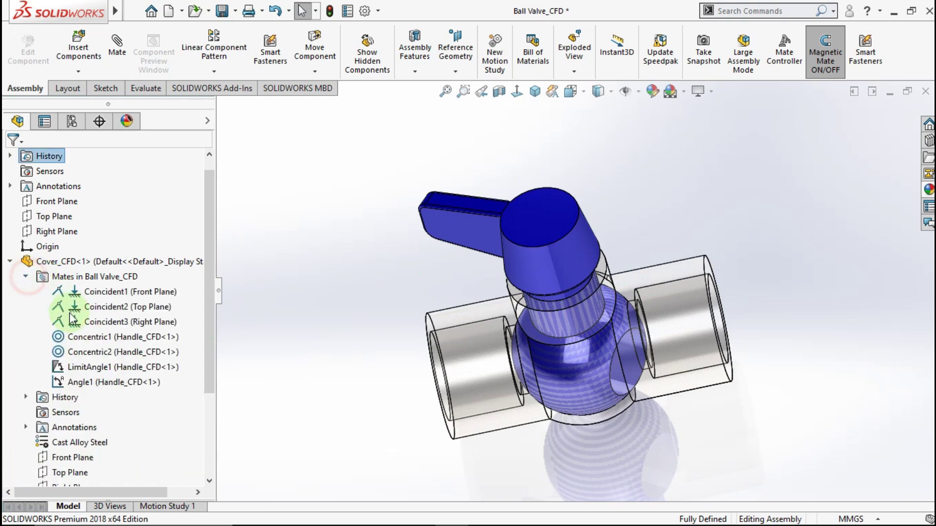
click(73, 382)
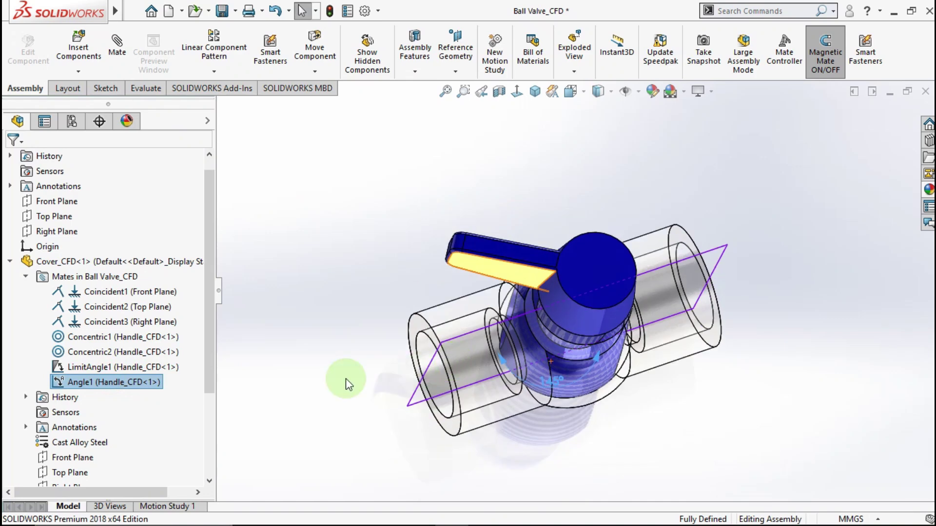
click(578, 344)
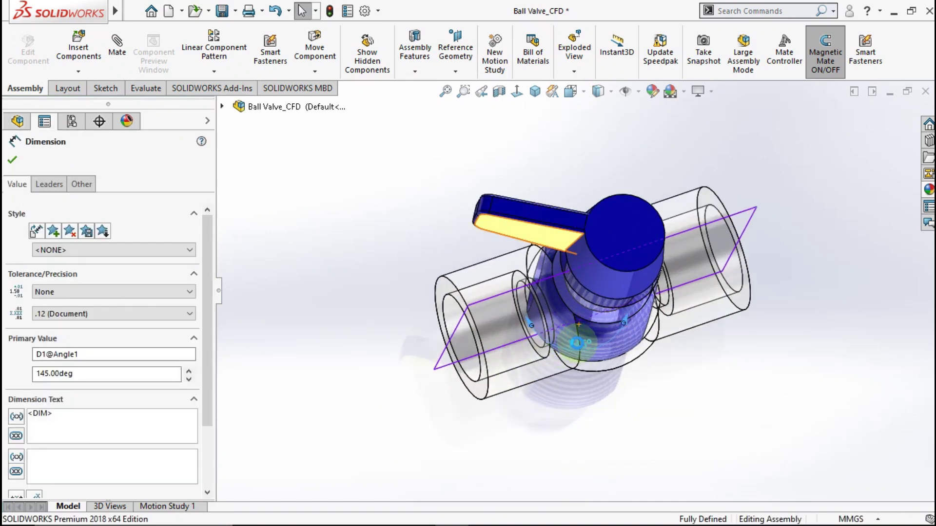
double_click(579, 344)
text(155)
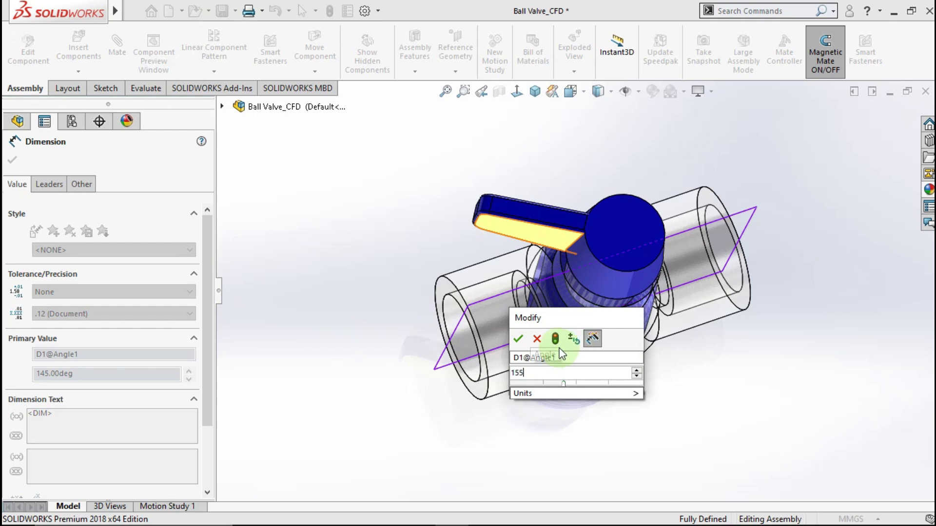
click(554, 340)
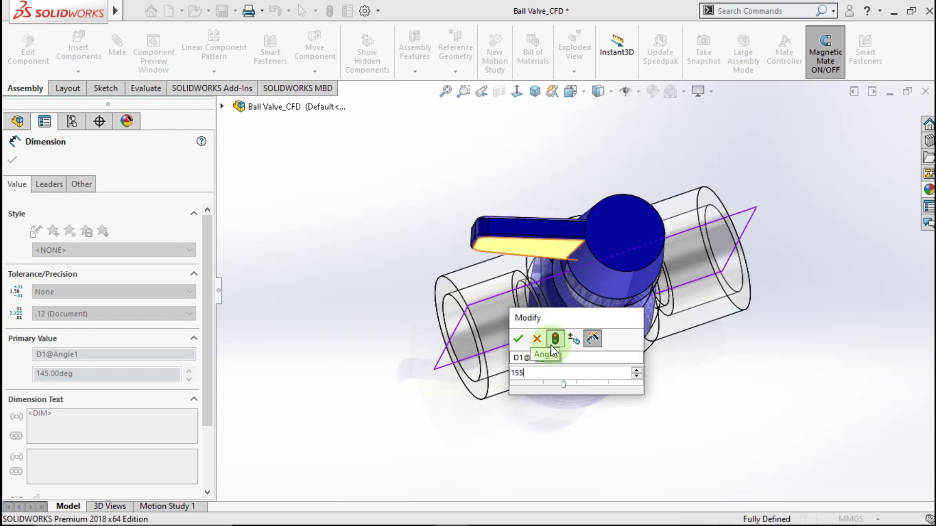
click(518, 339)
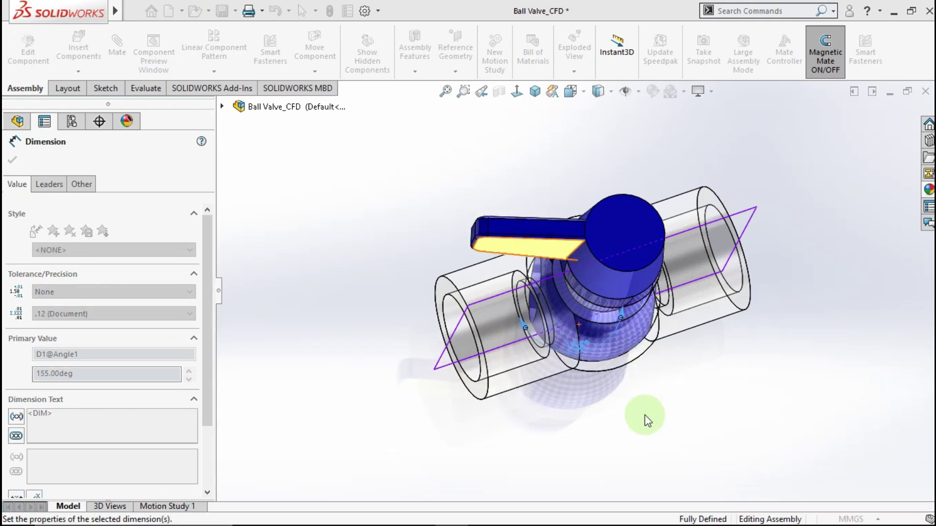
click(628, 397)
middle_drag(624, 394, 612, 378)
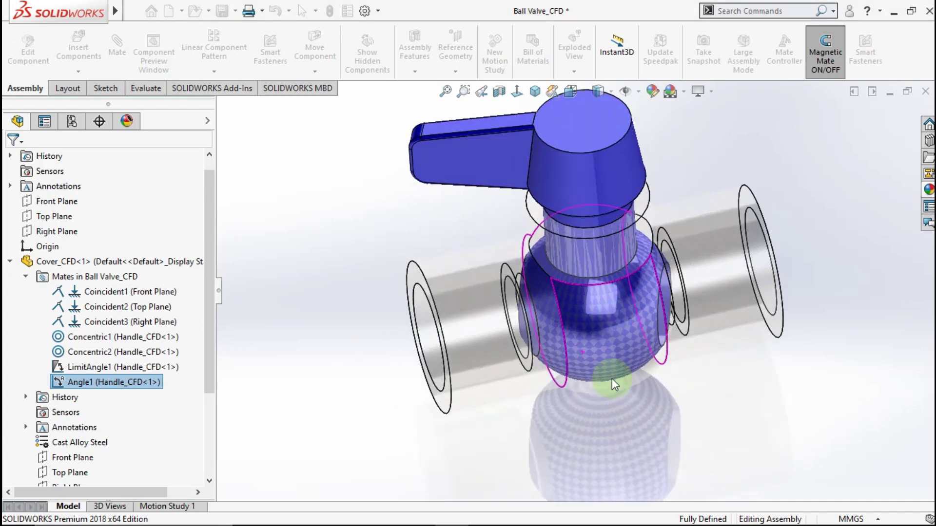
click(612, 378)
click(9, 261)
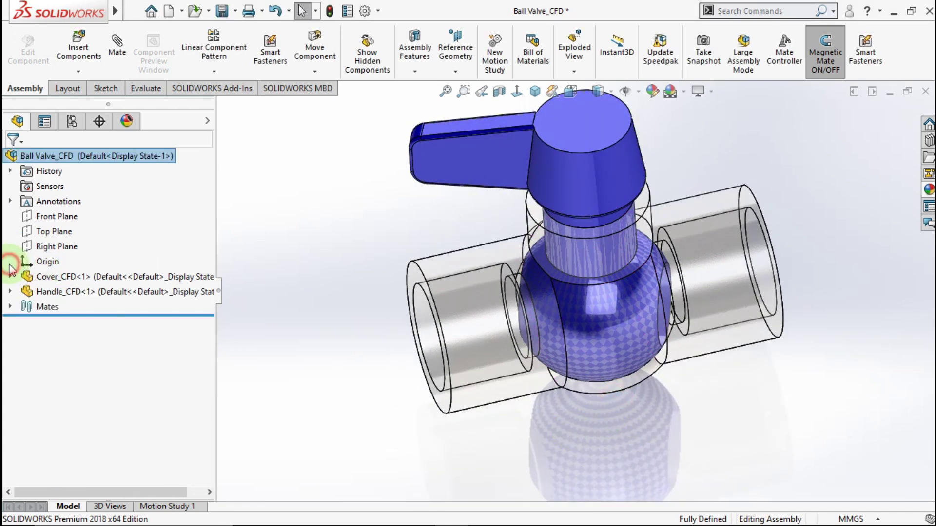
Load the SOLIDWORKS Flow Simulation add-in and bring up its commands with the valve in isometric view.
click(535, 92)
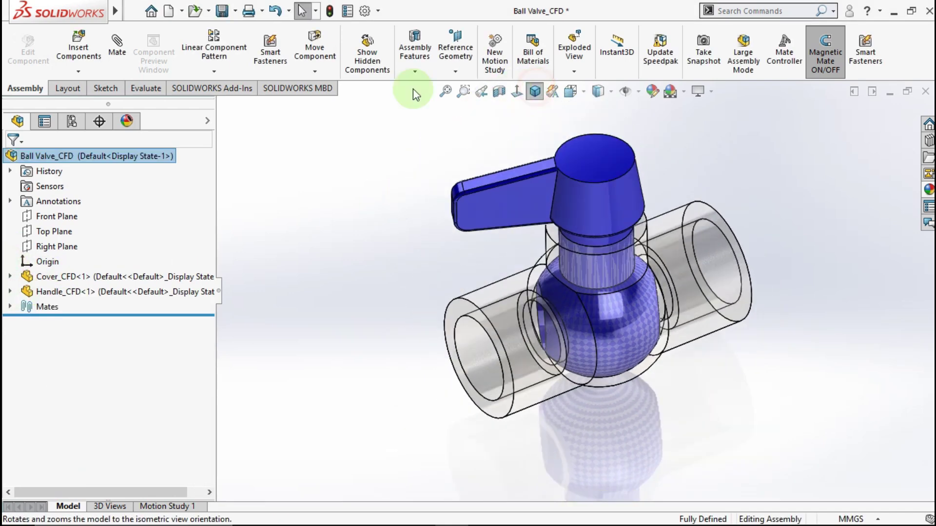
click(206, 88)
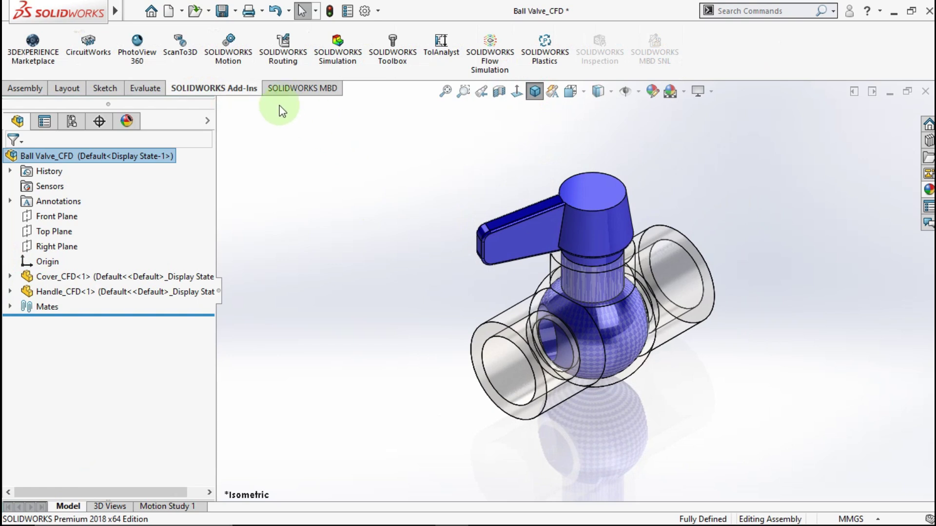
click(488, 68)
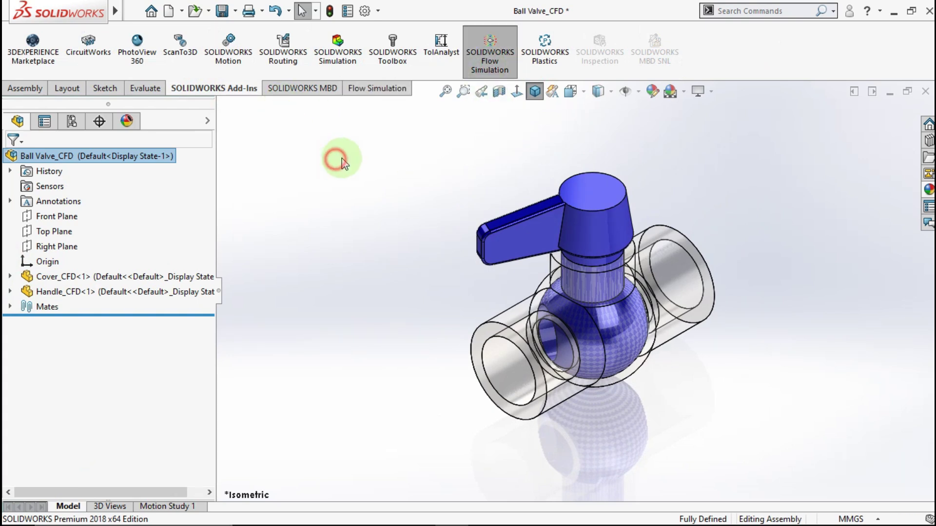
click(381, 89)
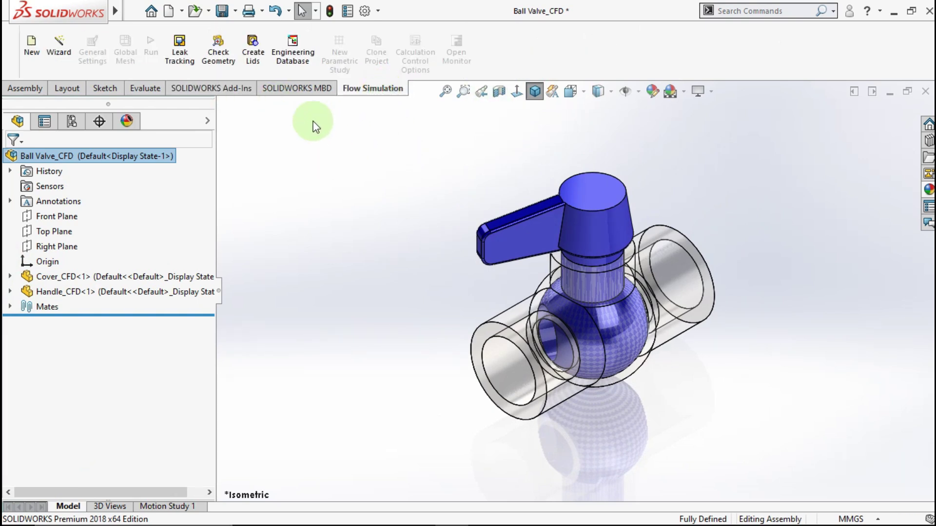
Create lids on the annular end faces of the cover to close both pipe openings.
click(258, 61)
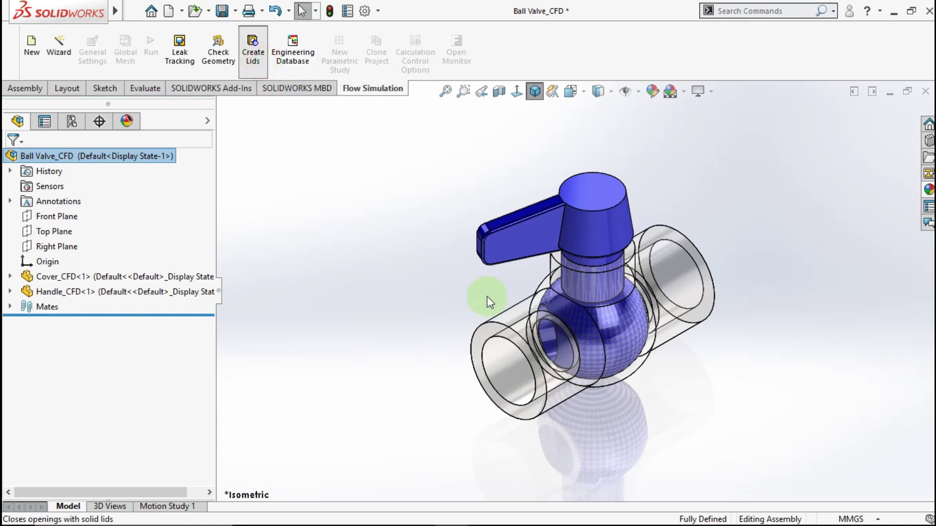
click(485, 332)
middle_drag(472, 294, 666, 205)
click(665, 202)
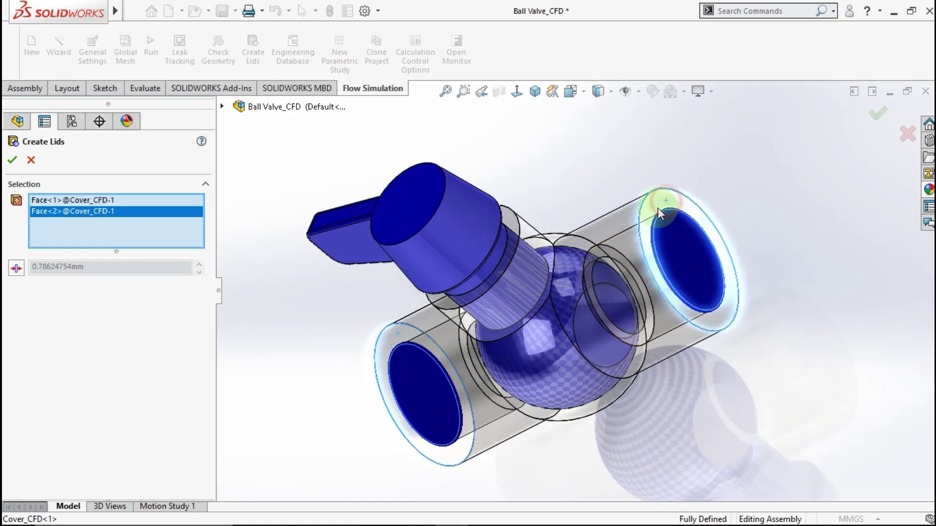
click(12, 160)
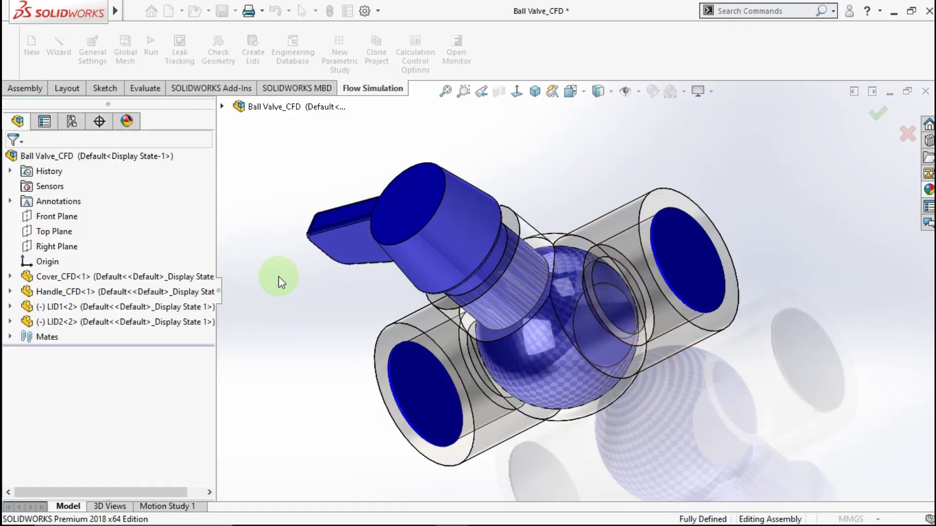
middle_drag(297, 272, 270, 189)
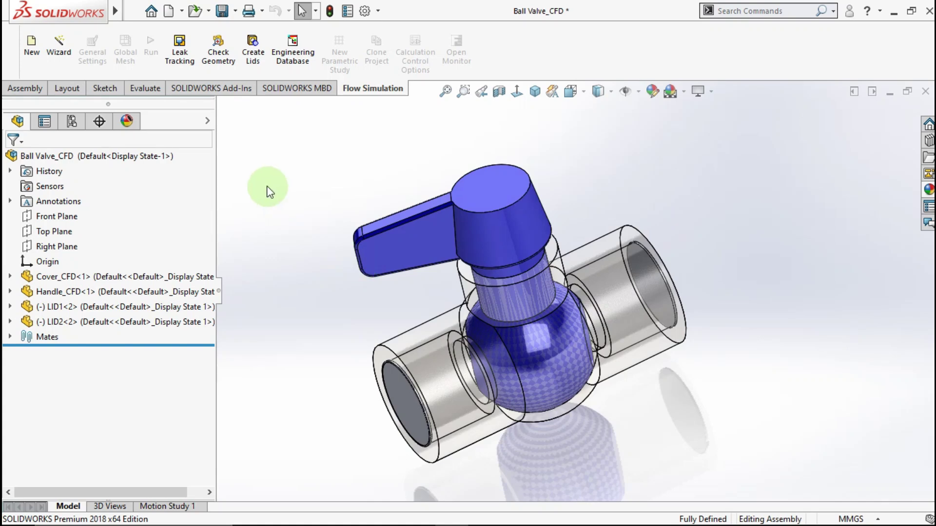
Check the assembly geometry, including both lids, for an internal flow analysis.
click(216, 71)
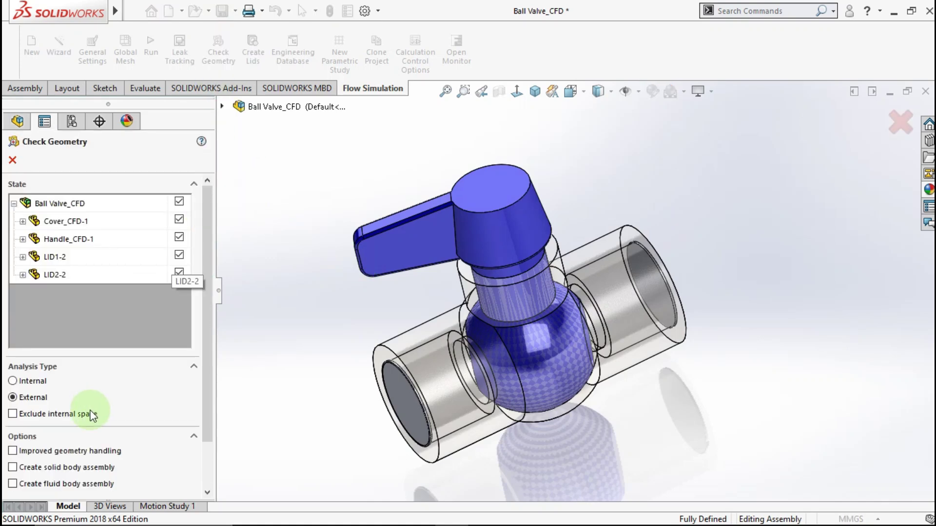
click(14, 381)
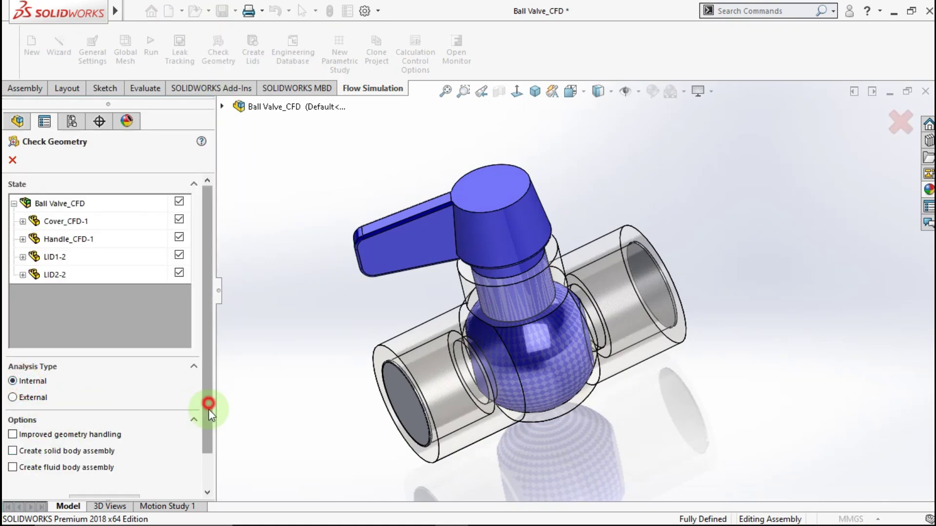
drag(207, 407, 206, 446)
click(117, 464)
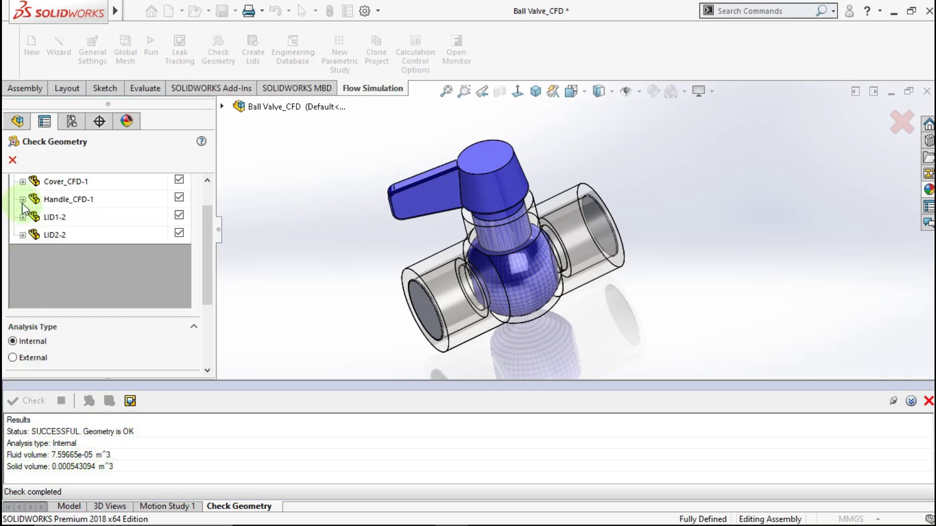
click(13, 160)
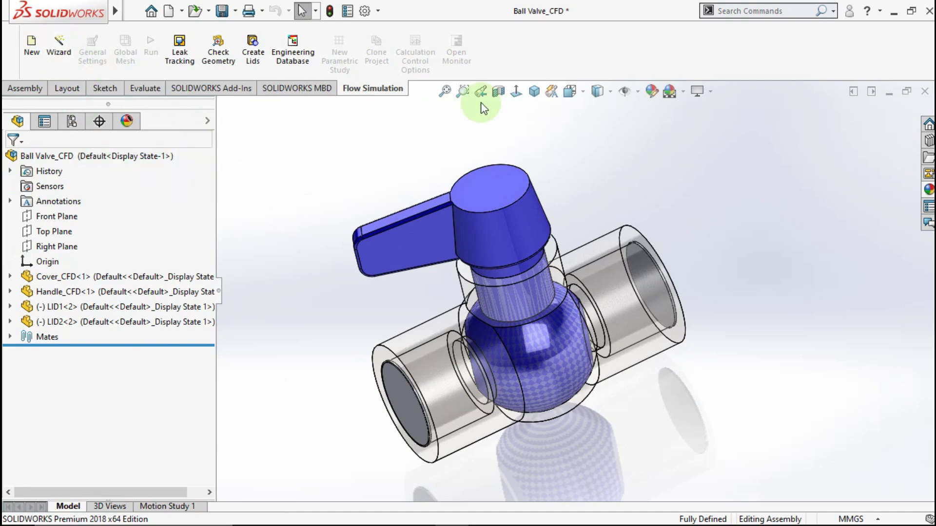
Start a new flow project with the Wizard, name it Analysis Kavitasi, and proceed to the unit system settings.
click(533, 92)
click(59, 44)
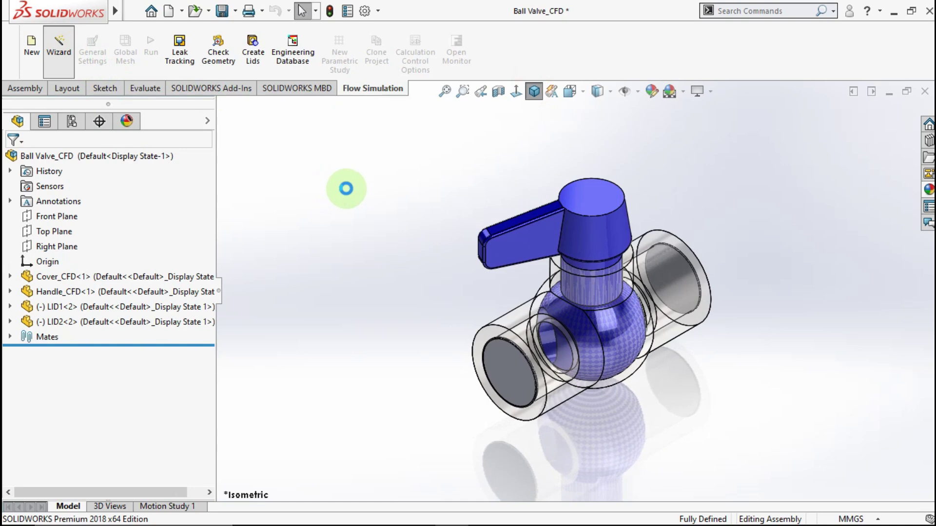
double_click(455, 144)
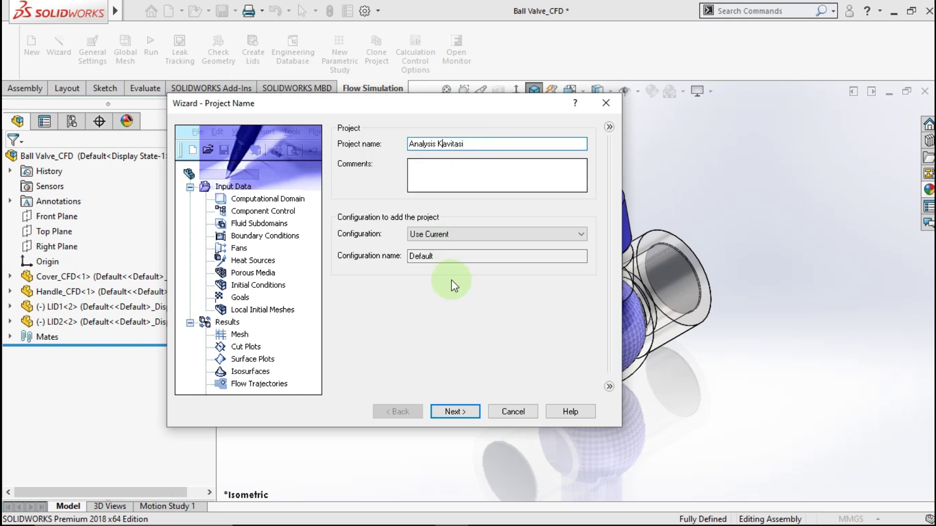
click(451, 412)
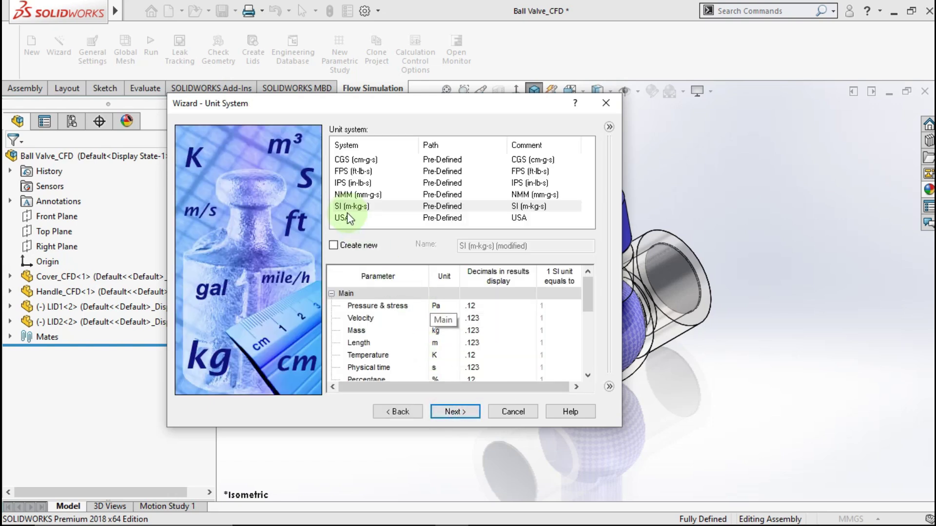
Use the SI (m-kg-s) unit system with temperature in °C and keep Internal as the analysis type.
click(375, 207)
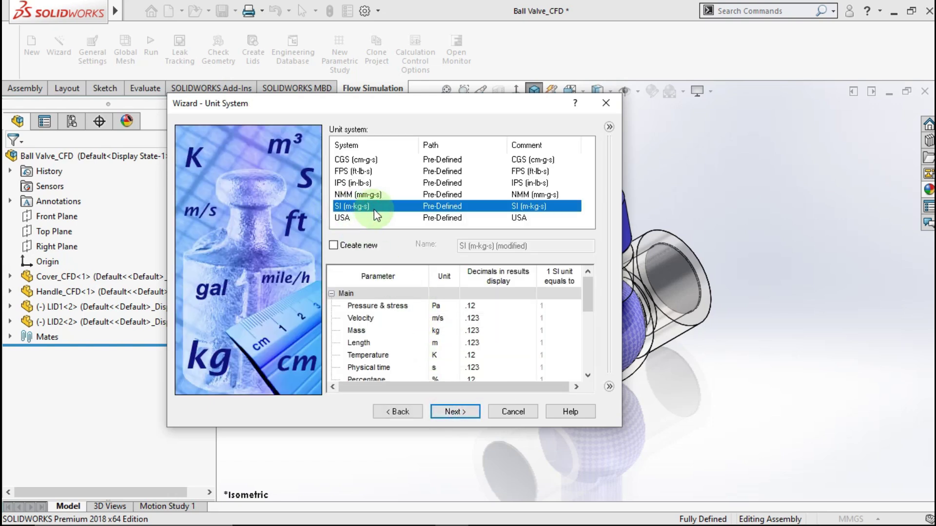
click(446, 356)
click(443, 369)
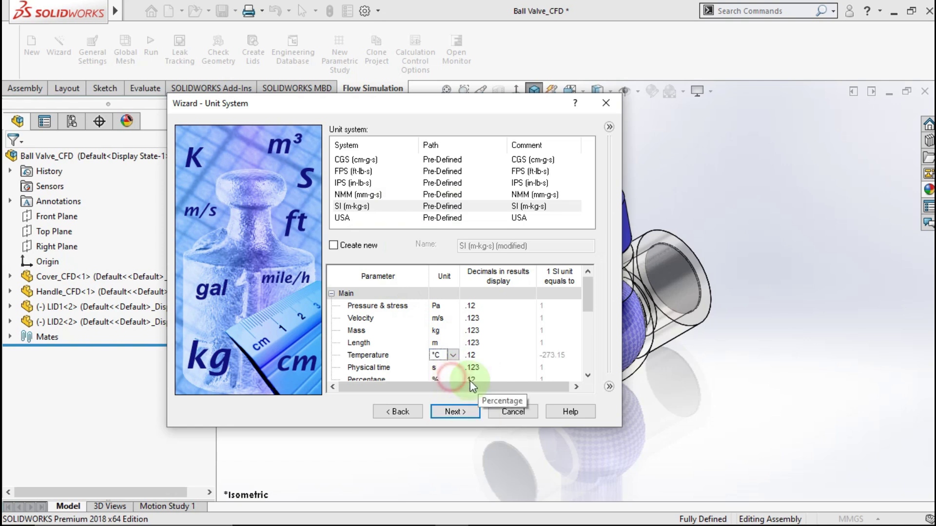
click(456, 412)
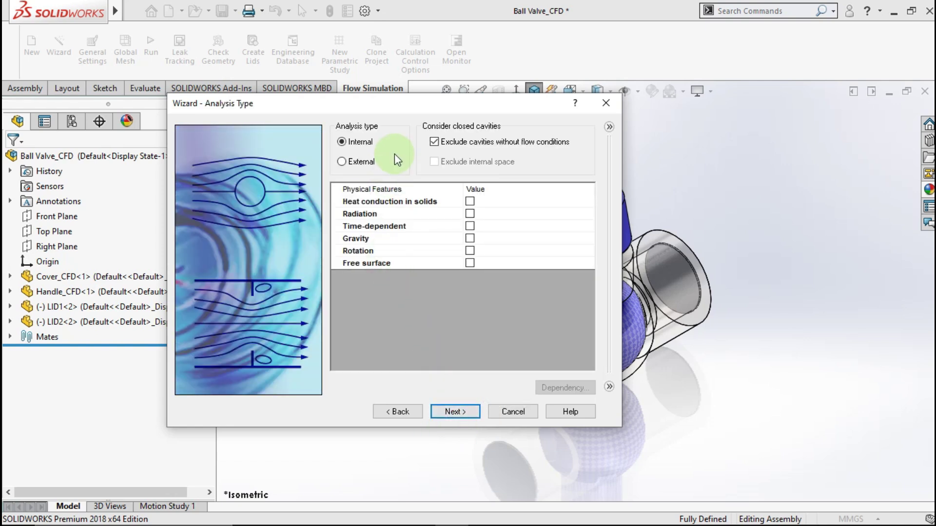
click(459, 412)
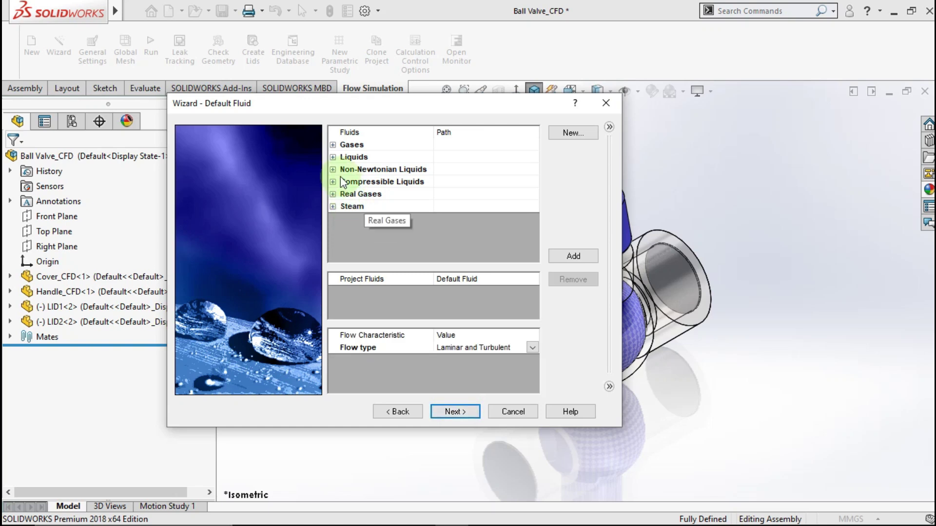
Add Water from the liquids as the project fluid and enable Cavitation for its flow.
double_click(351, 157)
scroll(437, 209, down, 3)
click(424, 255)
scroll(409, 244, down, 1)
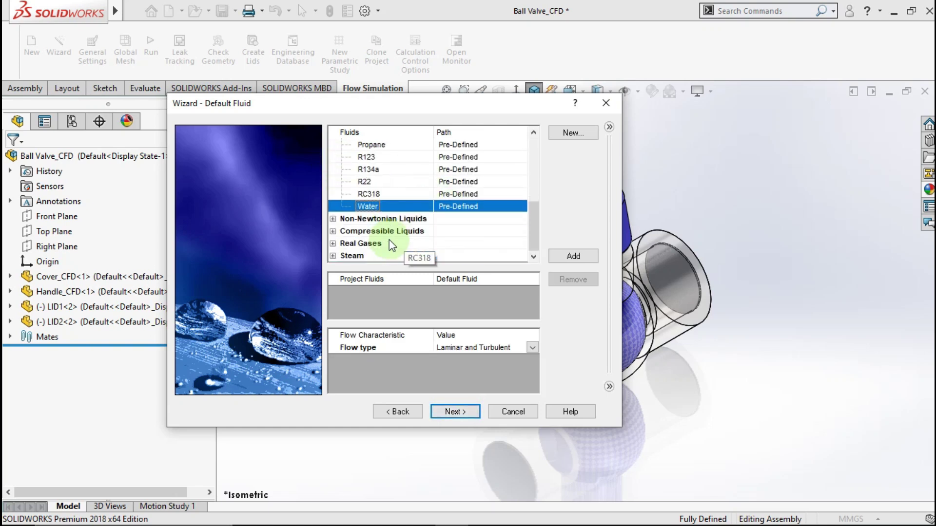
click(551, 256)
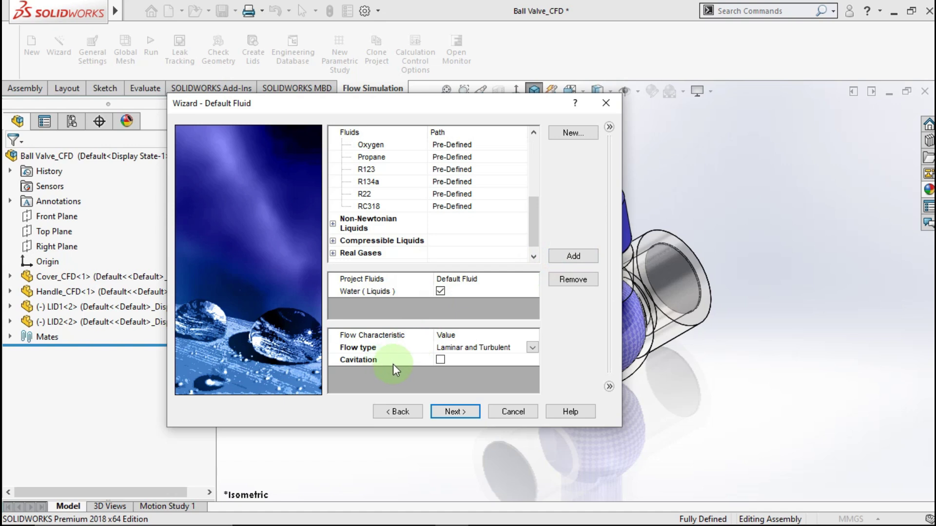
click(440, 360)
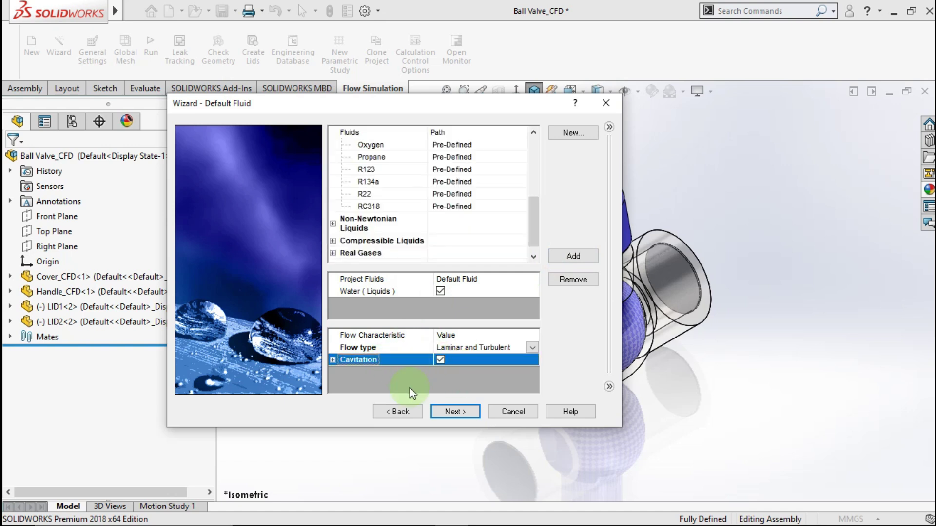
click(454, 413)
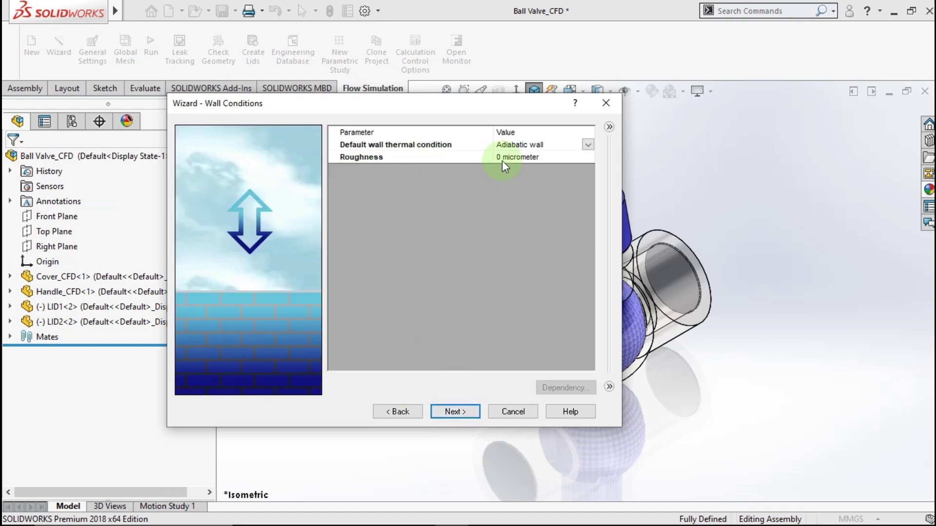
Finish the Wizard with the default wall and initial conditions, and hide the computational domain.
click(454, 405)
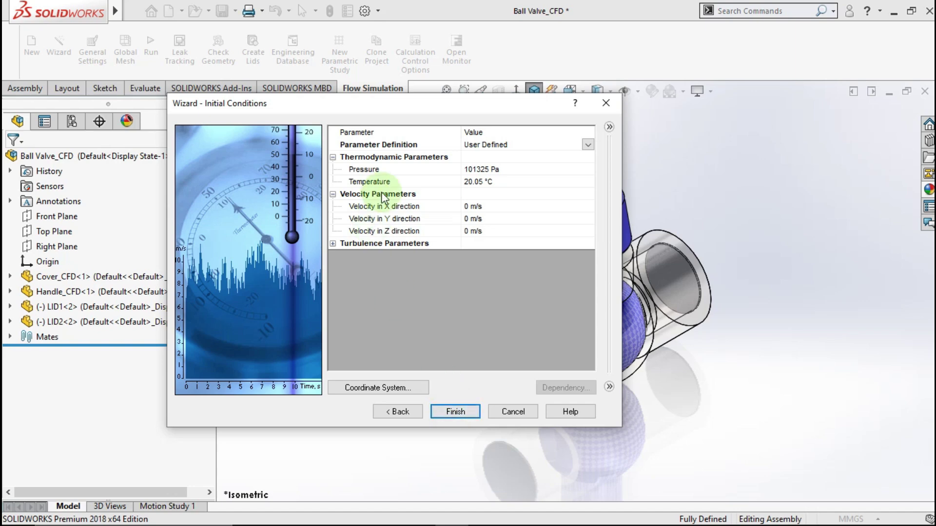
click(455, 412)
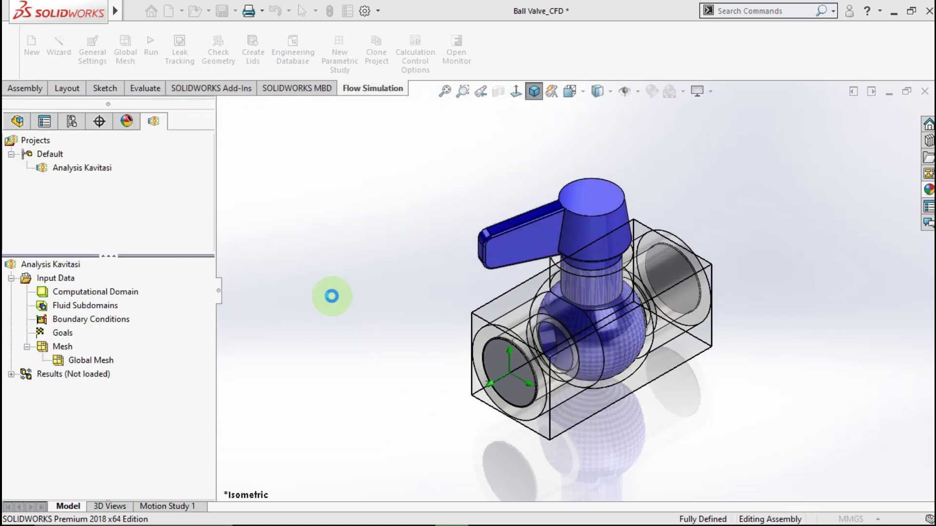
right_click(119, 293)
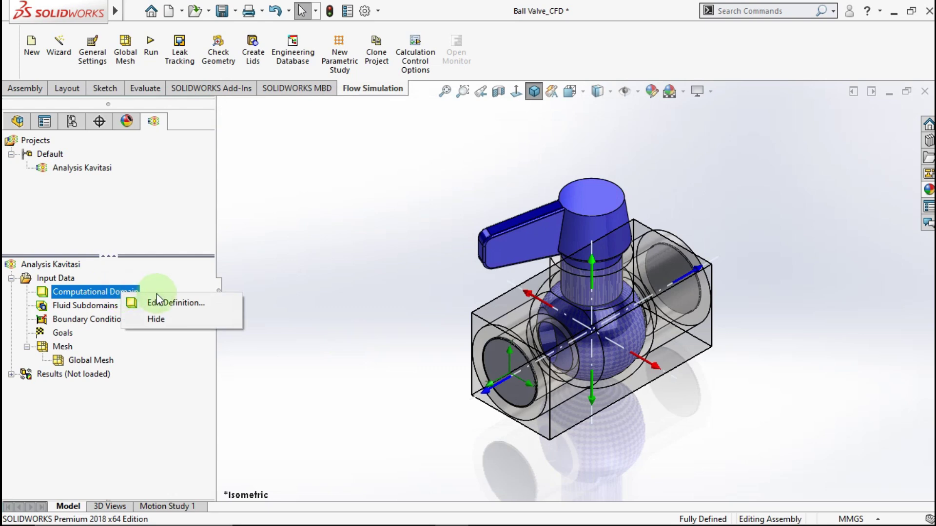
click(156, 319)
Define a boundary condition on the LID2 inner face as Inlet Velocity of 3 m/s.
right_click(111, 323)
click(141, 327)
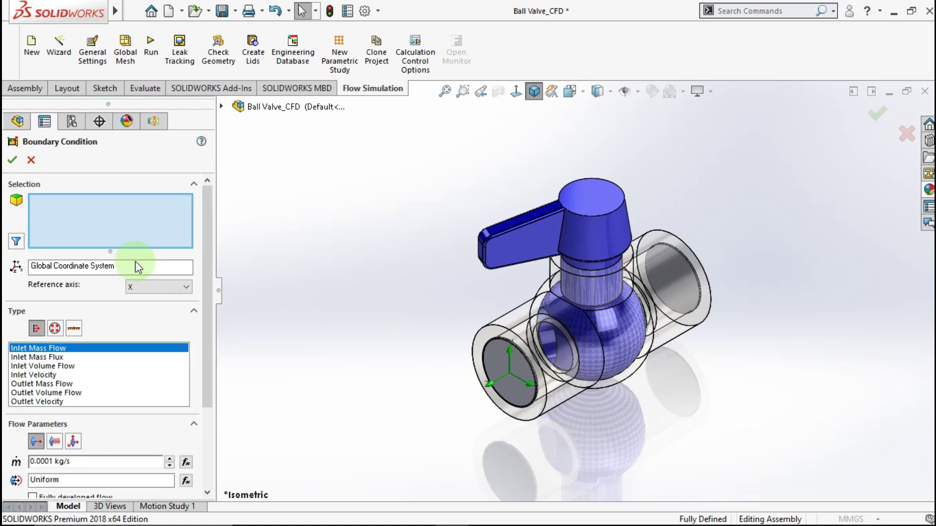
click(689, 276)
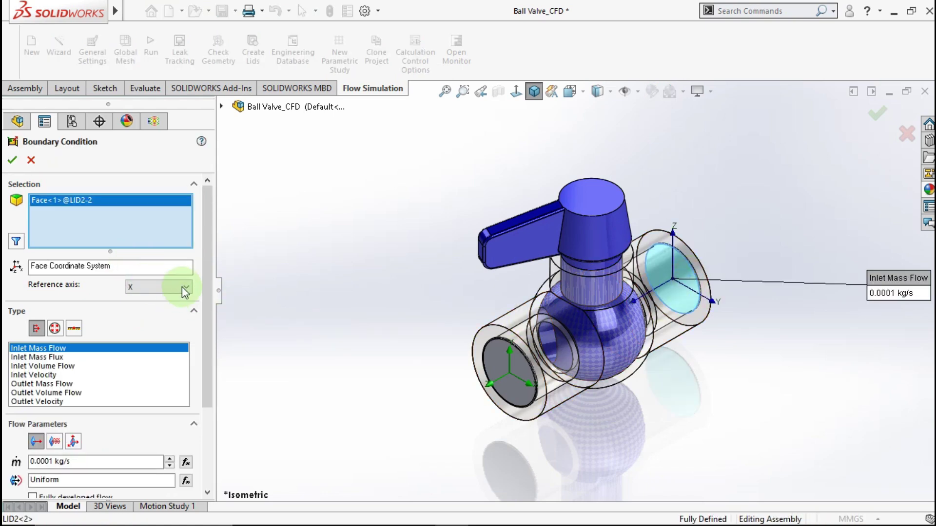
drag(211, 281, 199, 330)
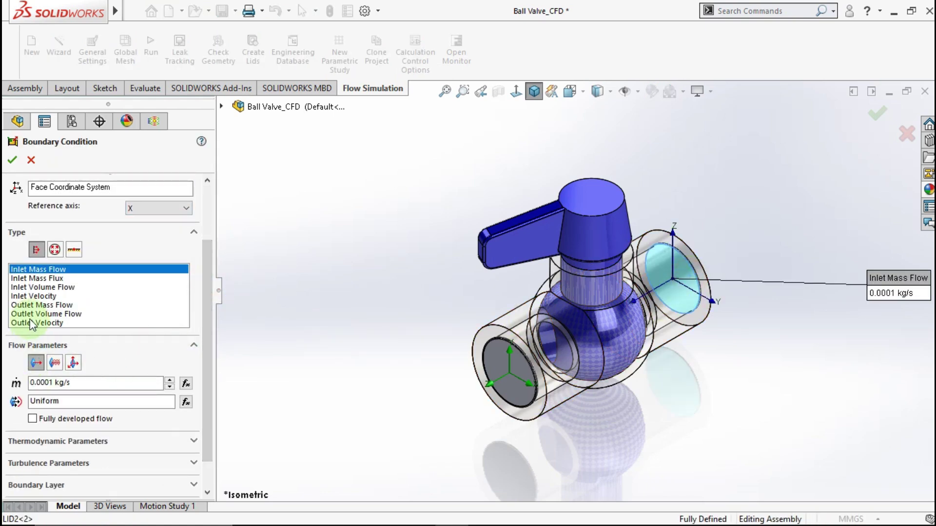
click(31, 297)
double_click(46, 382)
text(3)
click(321, 350)
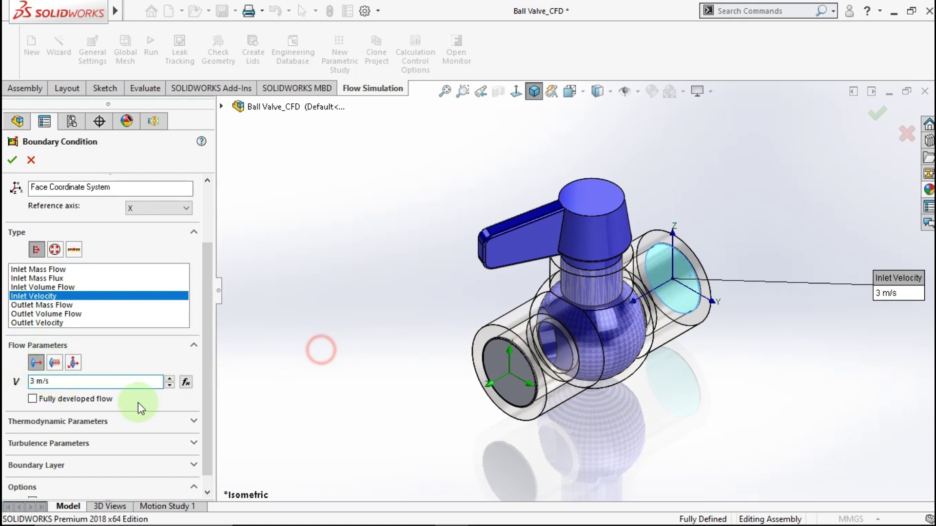
Set the inlet fluid temperature to 90 °C and accept the boundary condition.
click(94, 427)
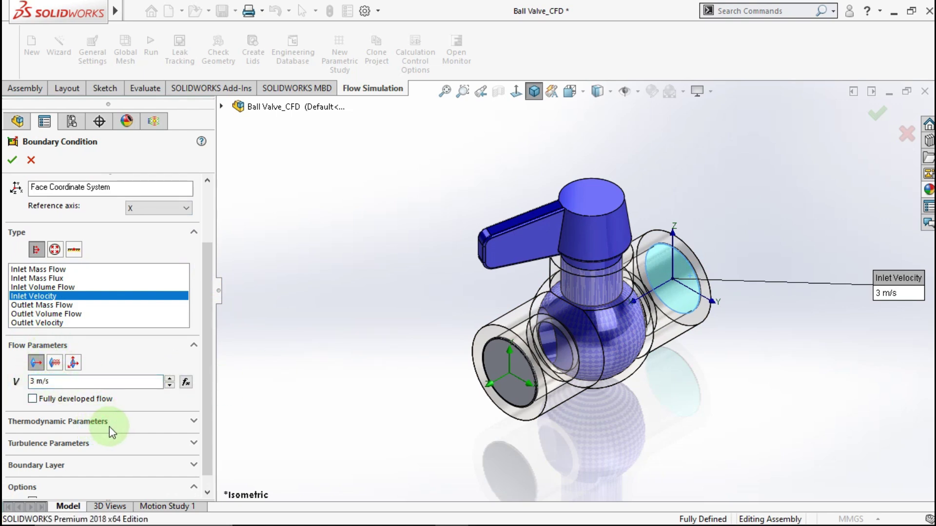
click(191, 427)
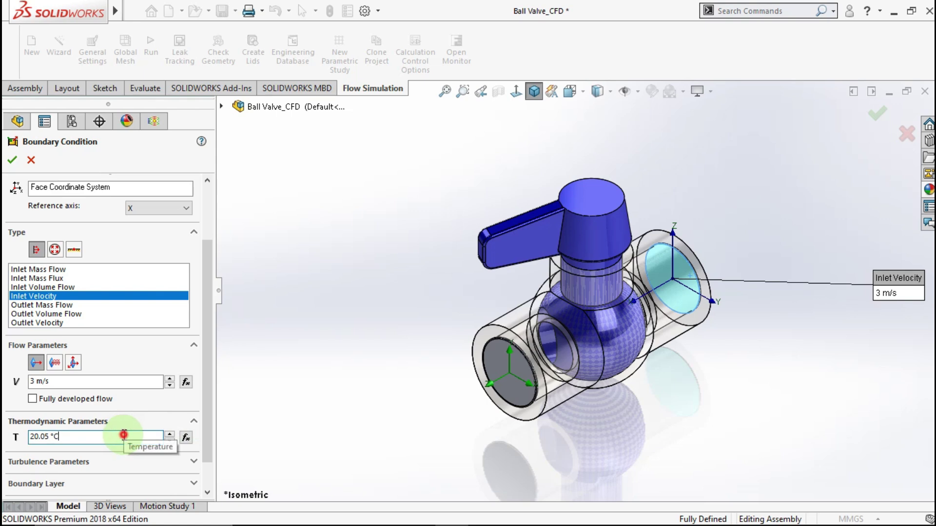
double_click(68, 437)
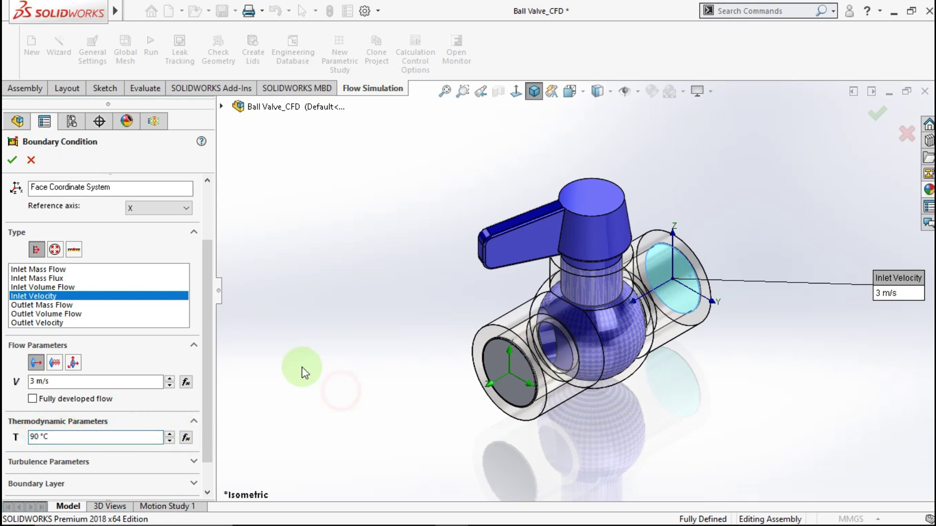
click(11, 162)
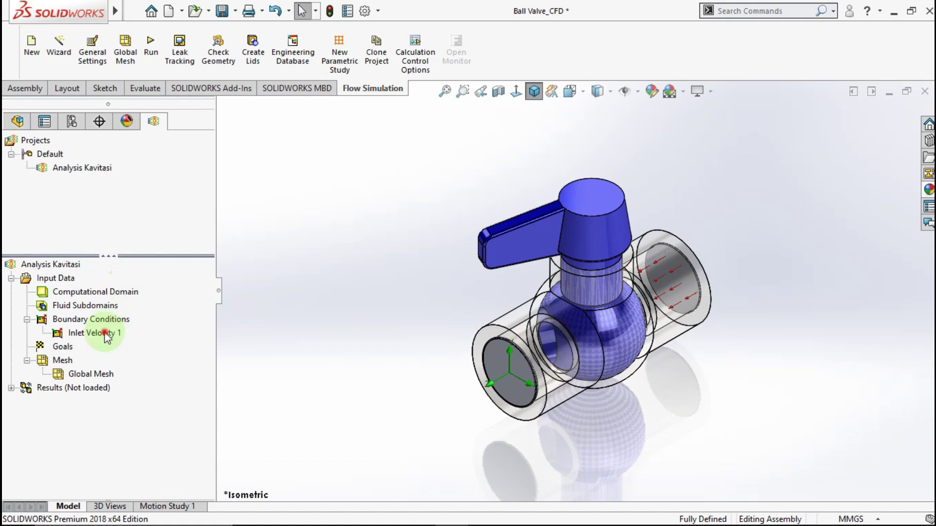
Rename the inlet velocity boundary condition as Inlet.
click(104, 332)
click(104, 332)
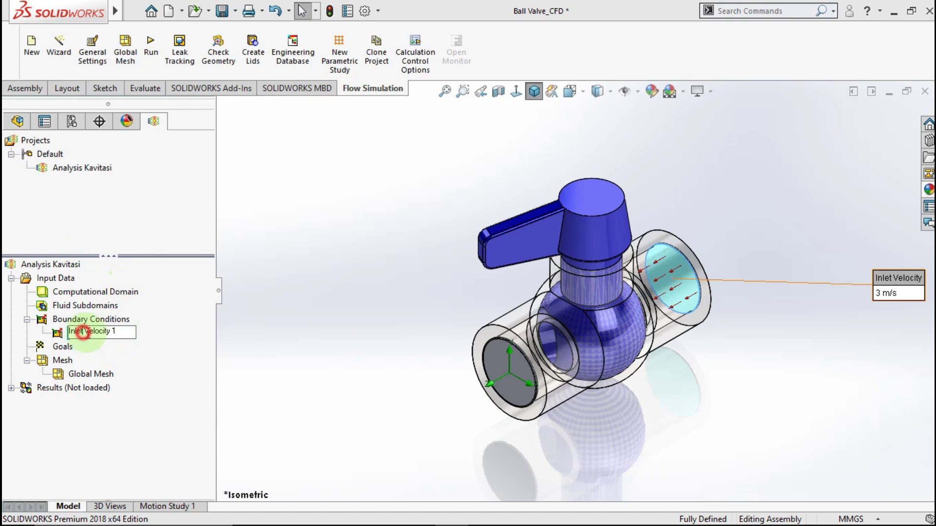
drag(83, 332, 174, 339)
click(240, 324)
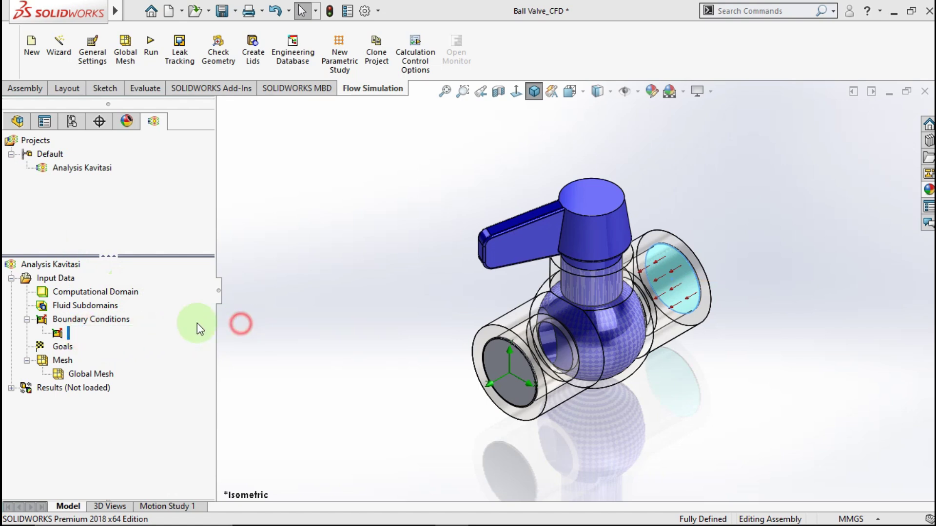
Add an Environment Pressure boundary condition with default values on the inner face of LID1.
right_click(112, 321)
click(147, 336)
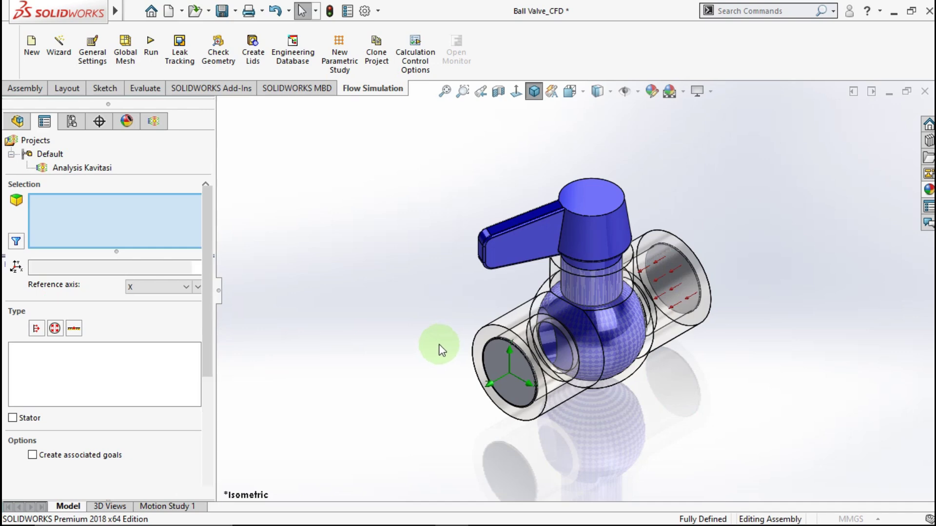
middle_drag(399, 323, 530, 359)
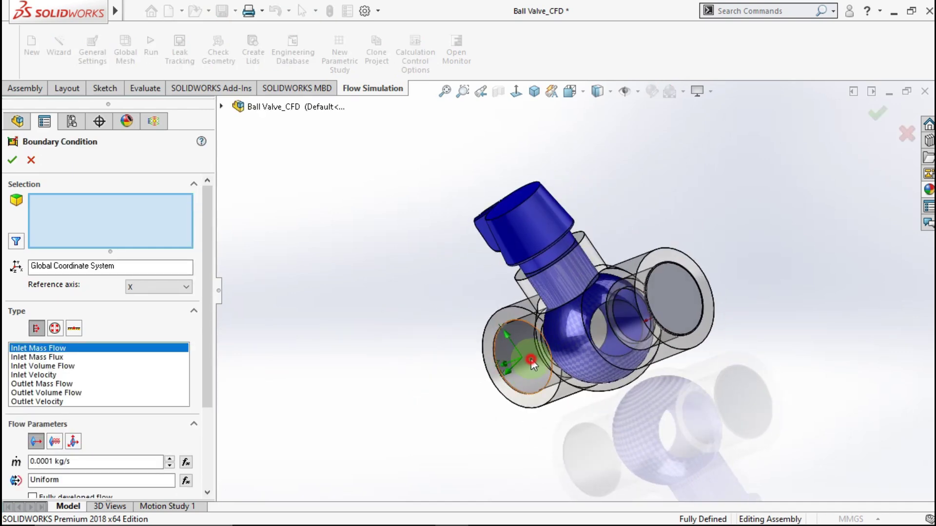
click(528, 358)
click(55, 330)
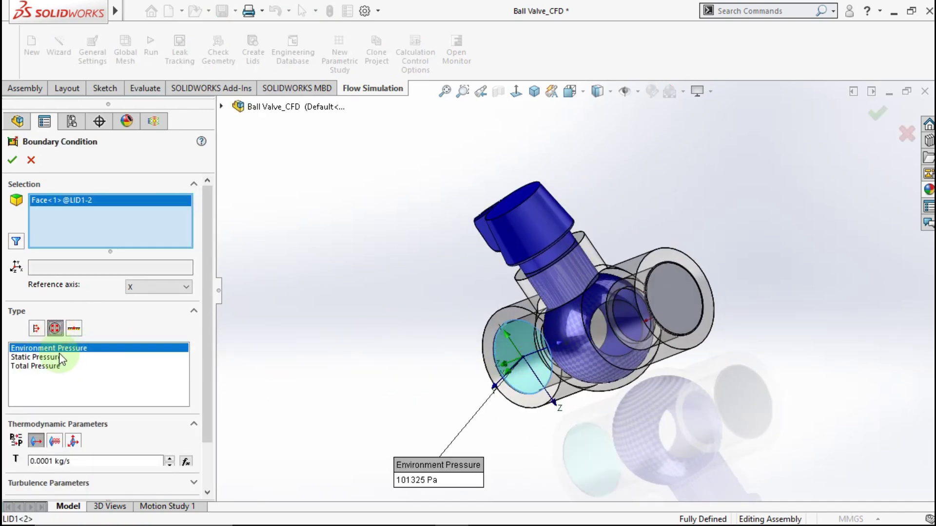
key(Return)
Rename the environment pressure boundary condition as Outlet.
click(111, 347)
click(112, 346)
text(Outlet)
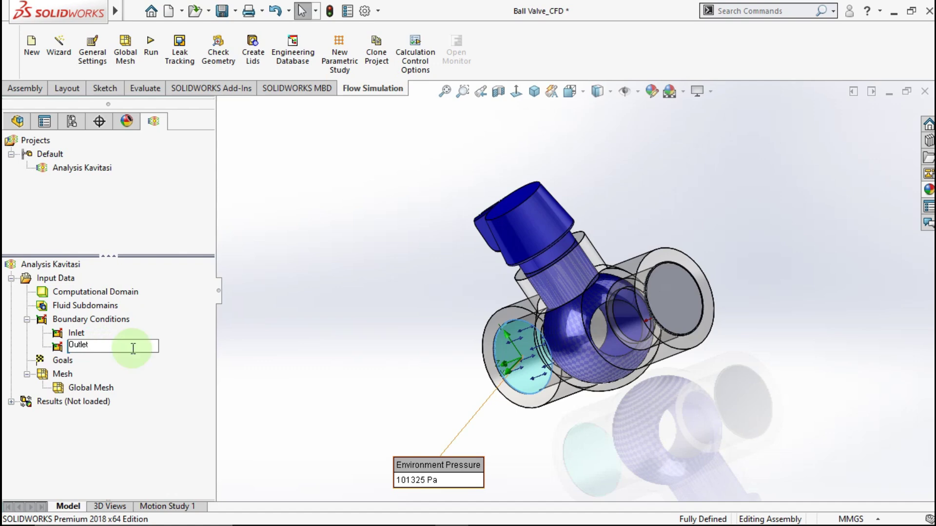
click(271, 281)
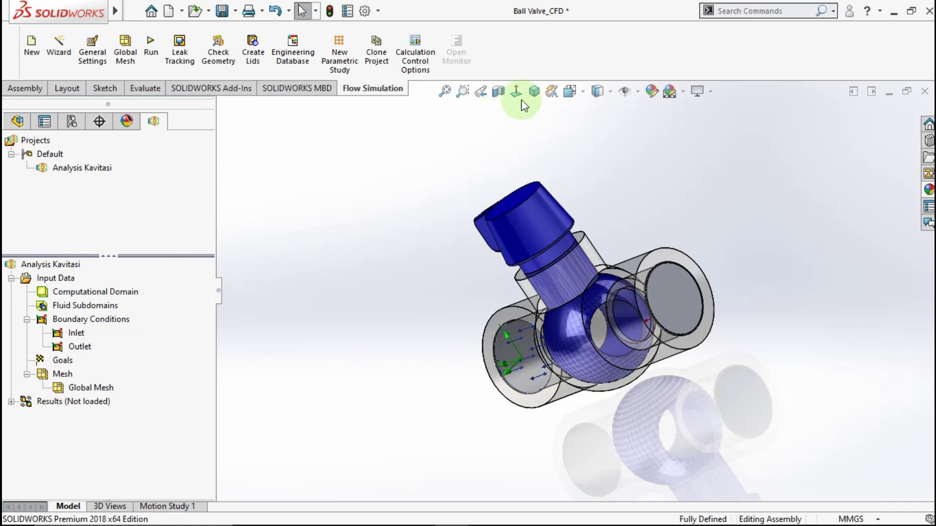
Restore the isometric view and start defining global goals for the project.
click(534, 91)
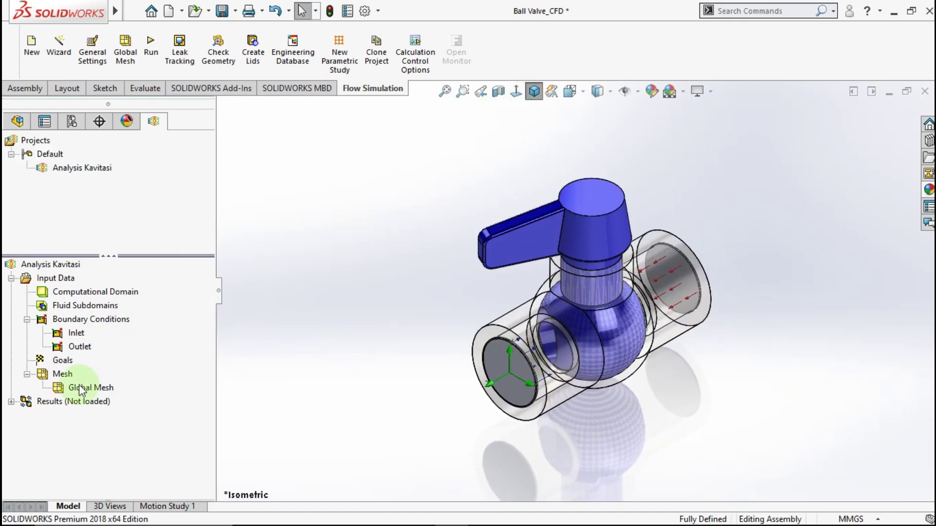
click(26, 319)
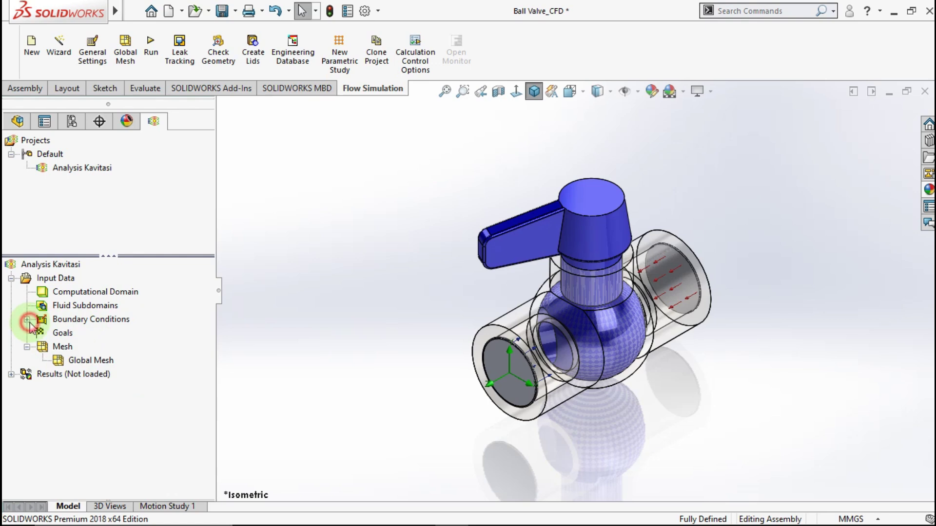
right_click(49, 335)
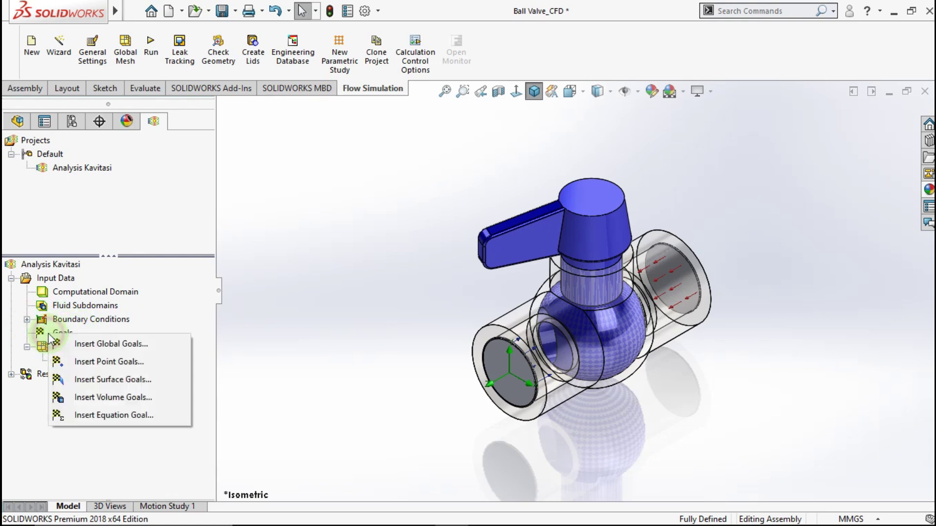
click(85, 345)
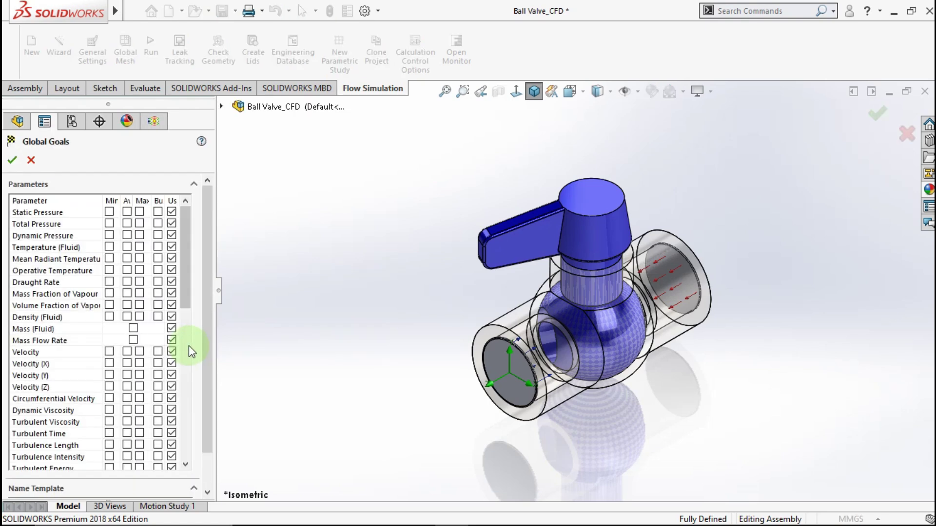
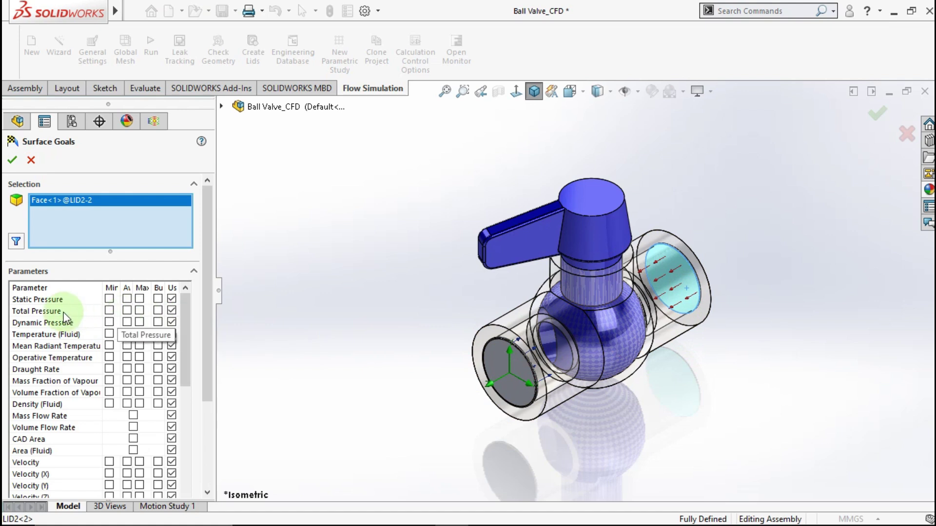
Add an average Total Pressure surface goal on the inner face of LID2 and rename it Inlet Av Total Pressure.
click(127, 311)
click(12, 159)
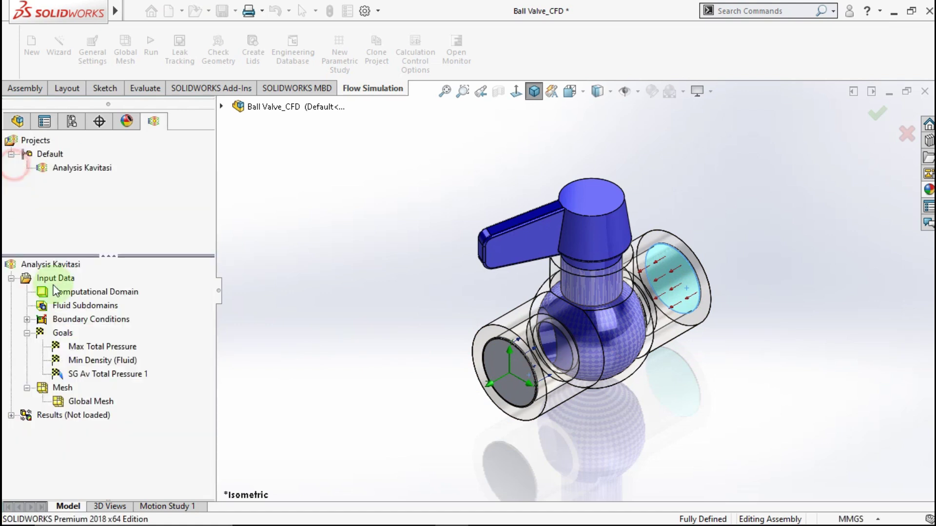
right_click(97, 376)
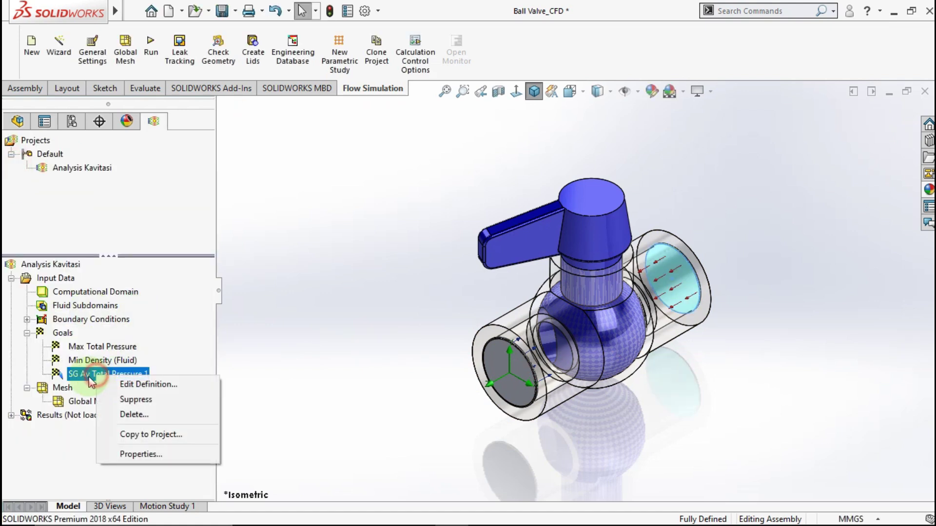
click(81, 374)
key(BackSpace)
key(BackSpace)
key(BackSpace)
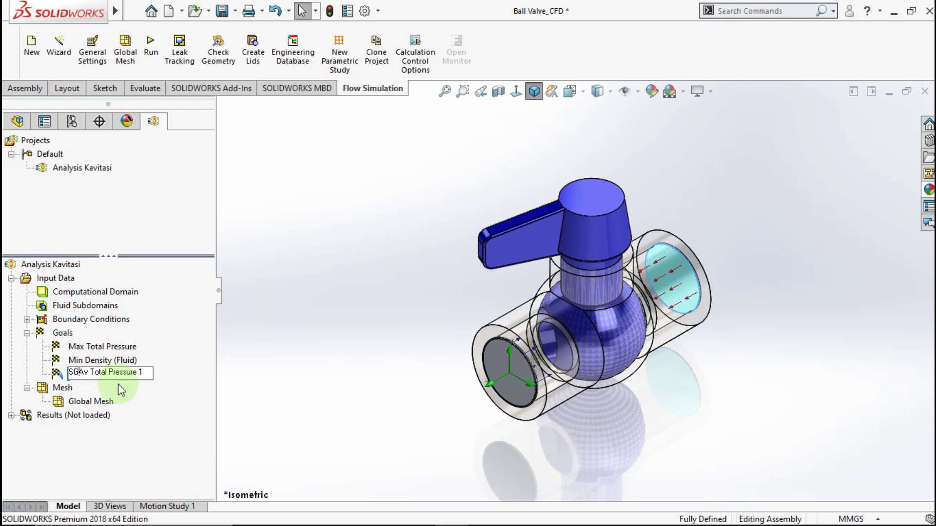
text(Inlet)
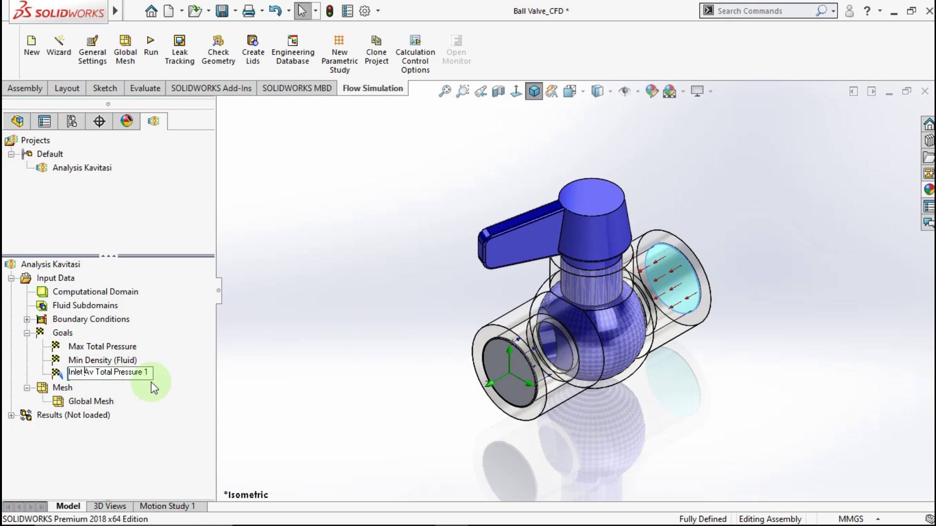
key(BackSpace)
key(BackSpace)
click(250, 352)
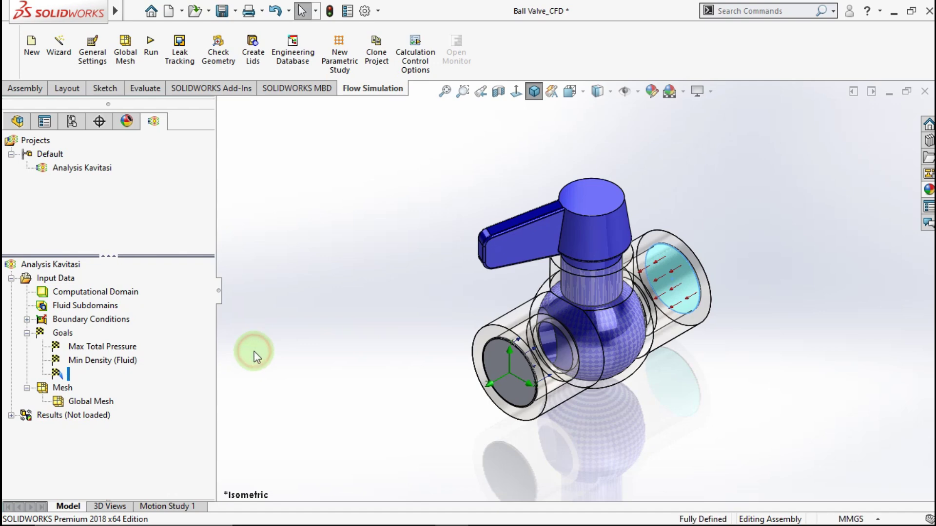
Add an average Total Pressure surface goal on the inner face of LID1.
right_click(66, 334)
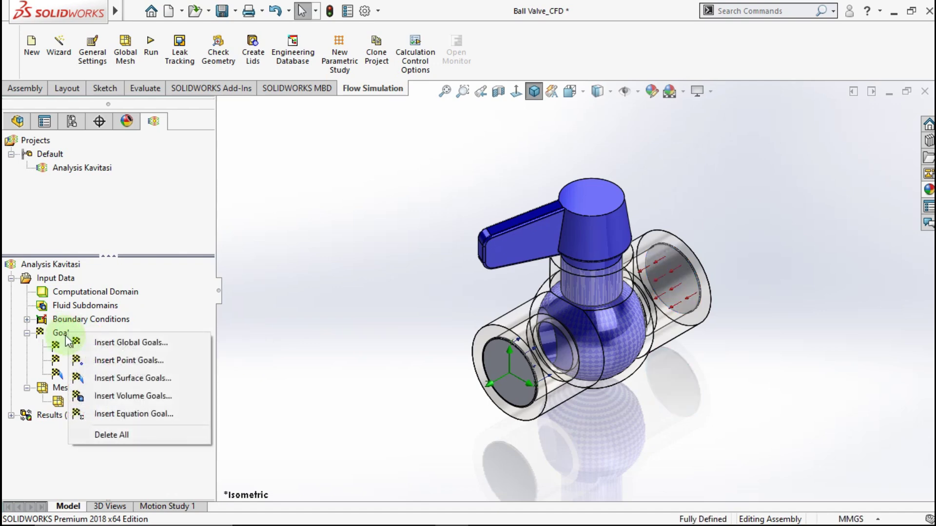
click(103, 378)
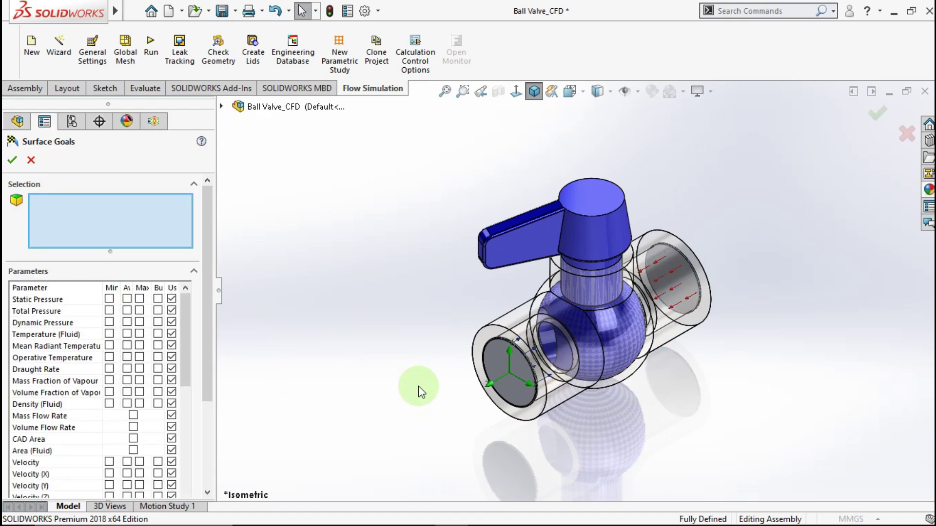
middle_drag(422, 392, 469, 408)
click(518, 373)
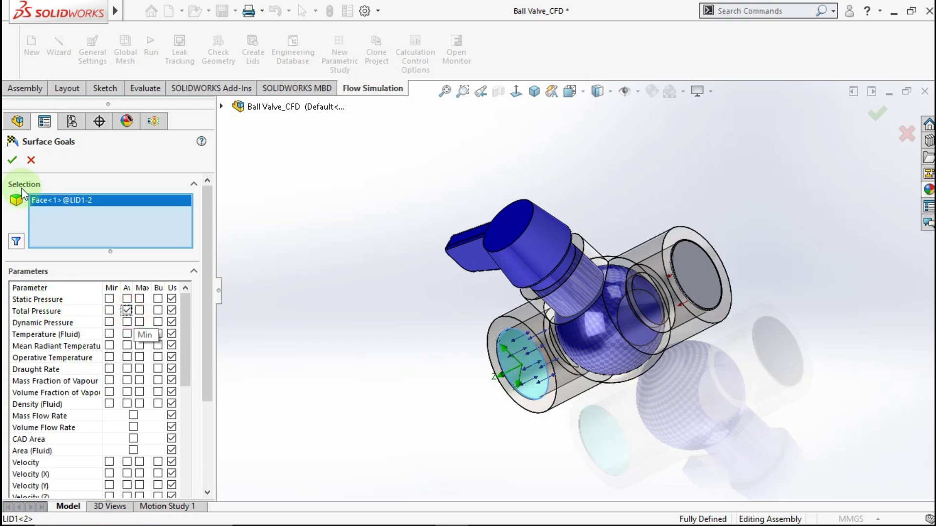
click(12, 160)
right_click(91, 390)
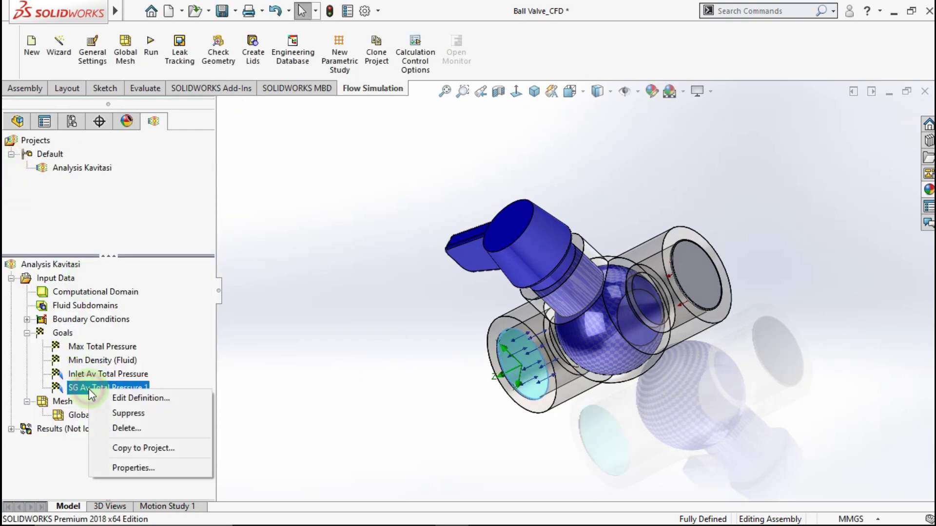
click(140, 401)
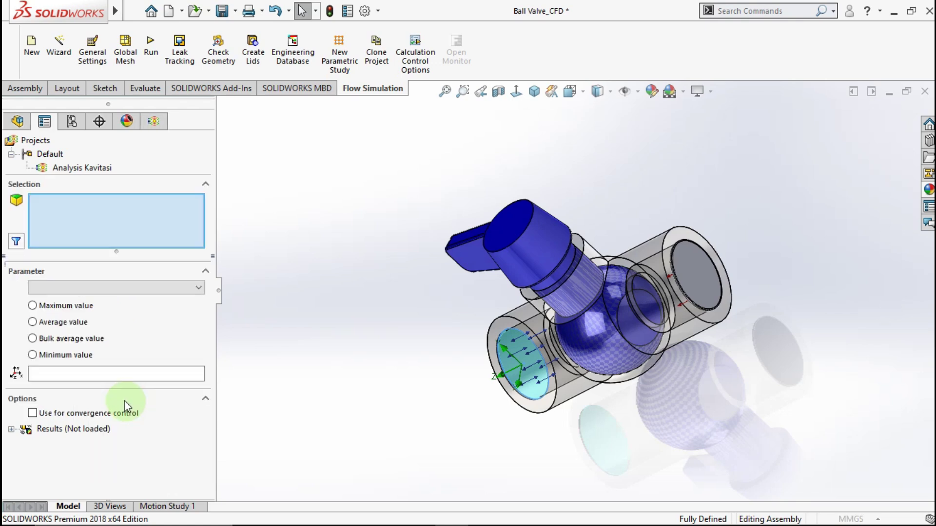
click(64, 322)
click(13, 160)
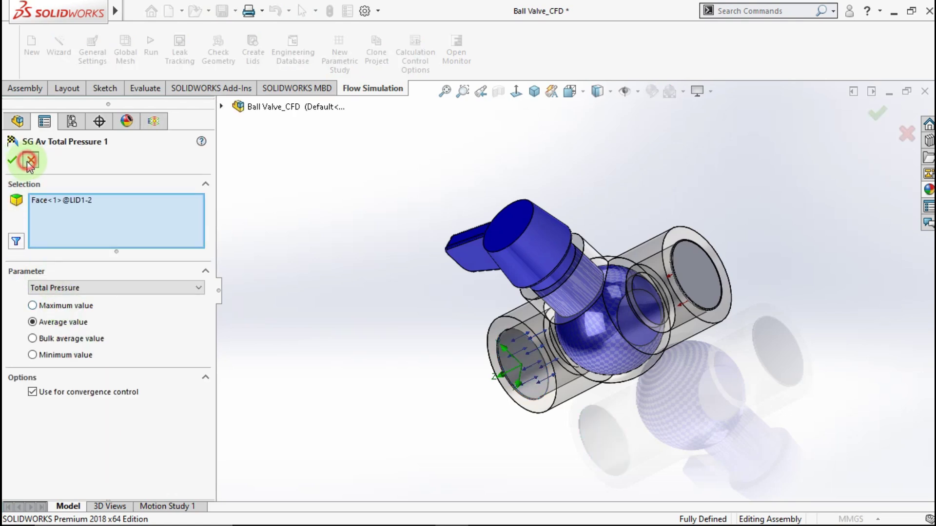
Rename the surface goal on LID1 as Outlet Av Total Pressure.
click(84, 382)
click(97, 388)
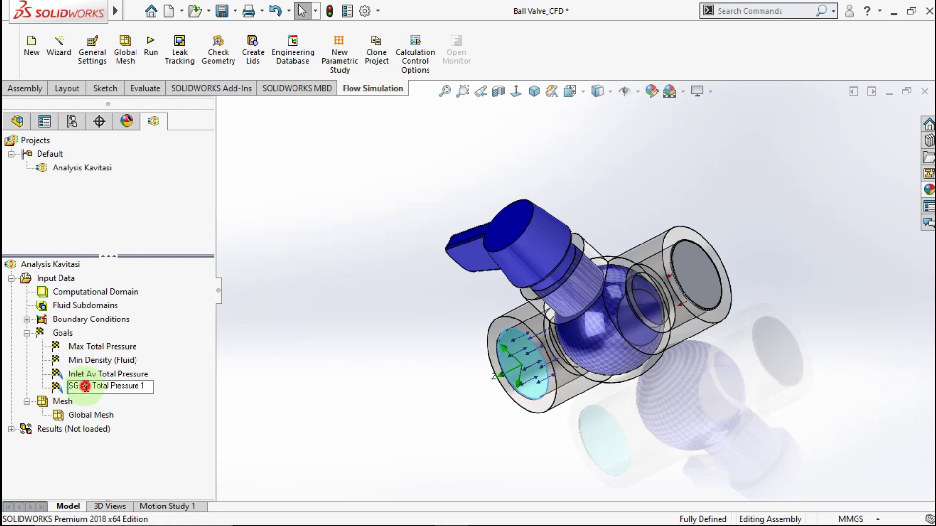
click(121, 390)
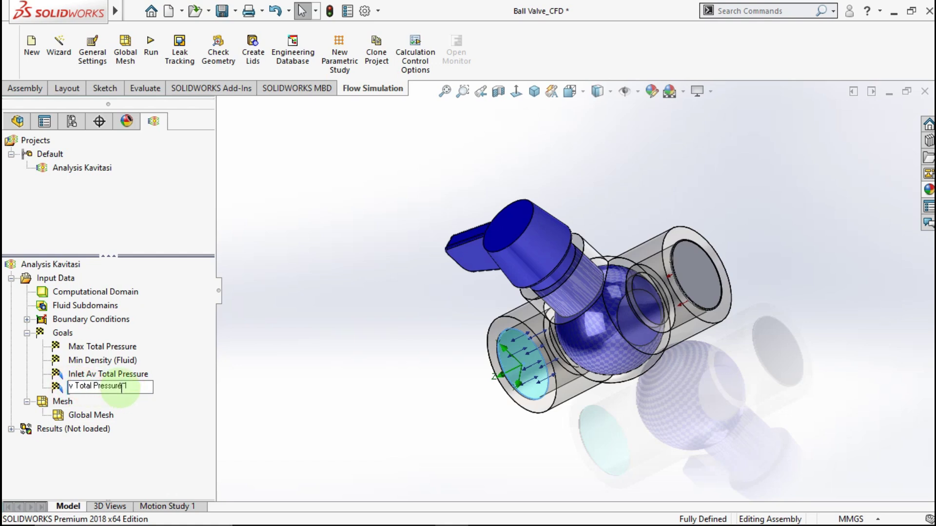
text(Outlet A)
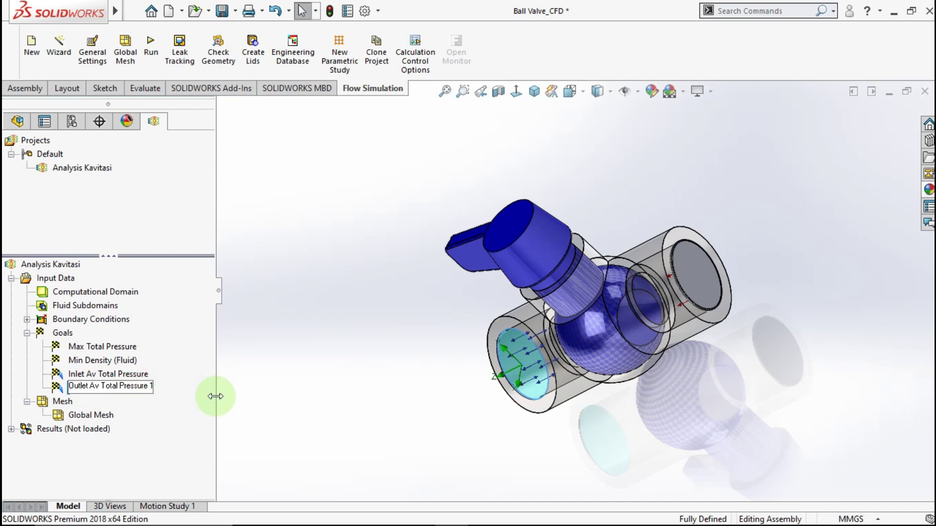
click(285, 321)
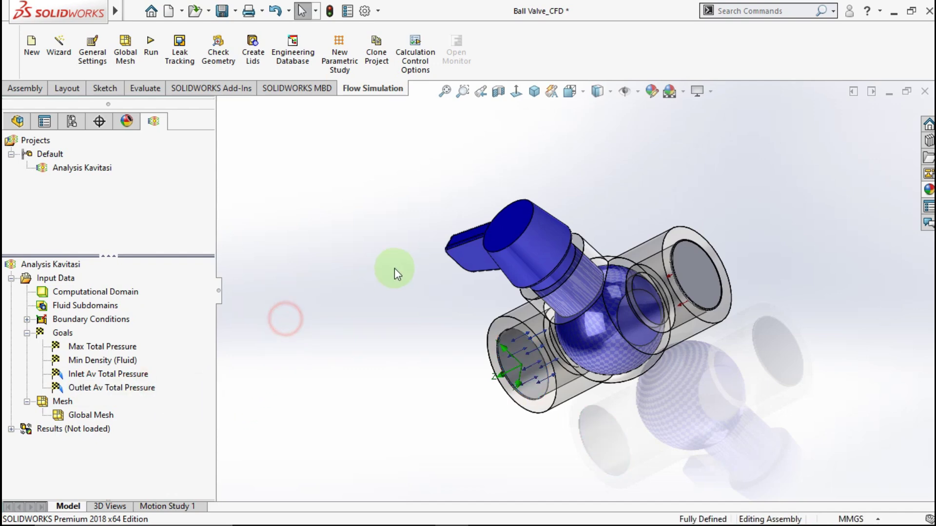
click(534, 92)
click(412, 223)
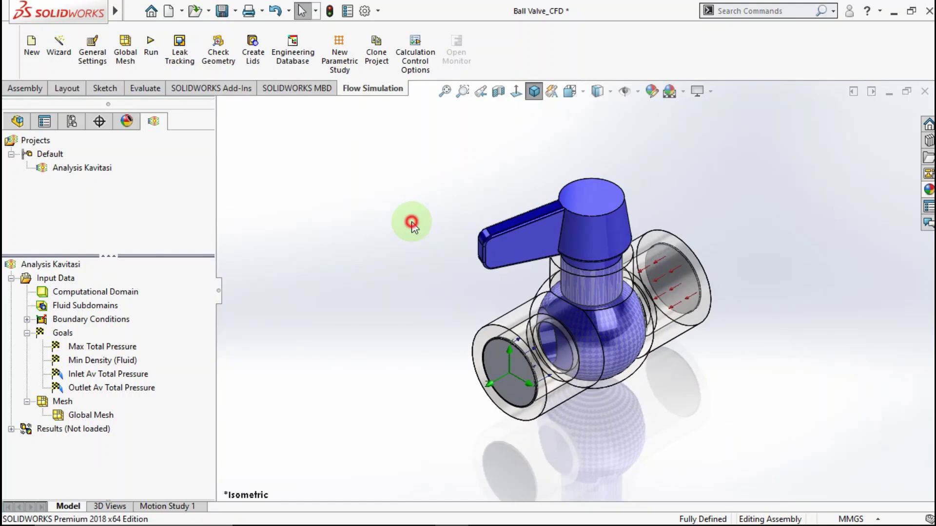
right_click(72, 401)
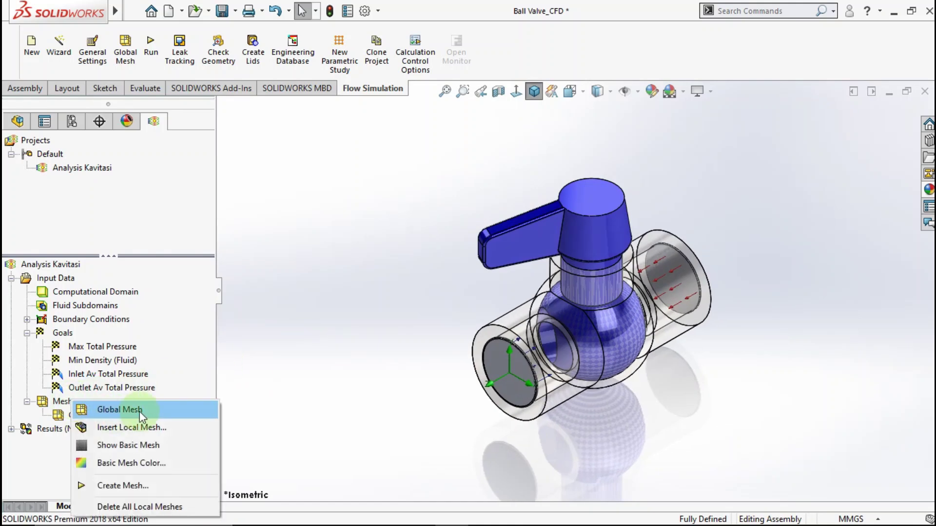
click(270, 390)
click(74, 415)
right_click(75, 414)
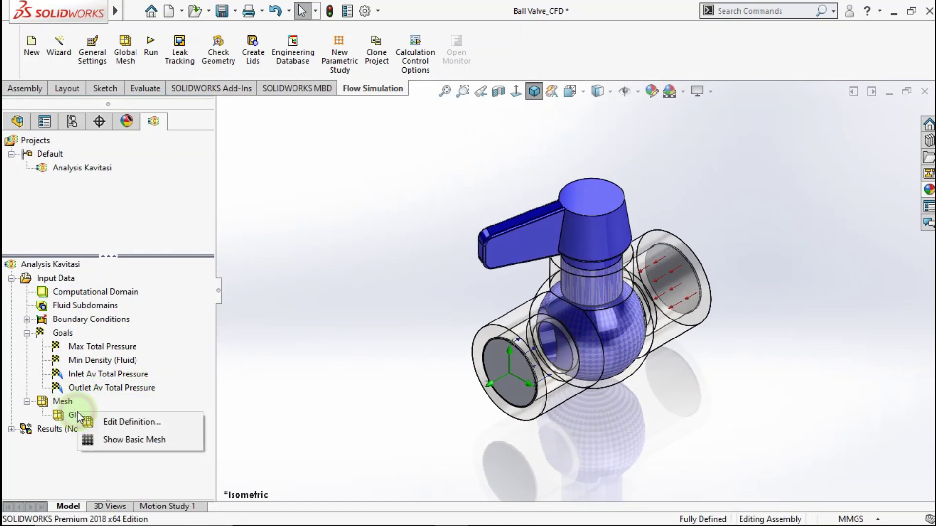
click(293, 375)
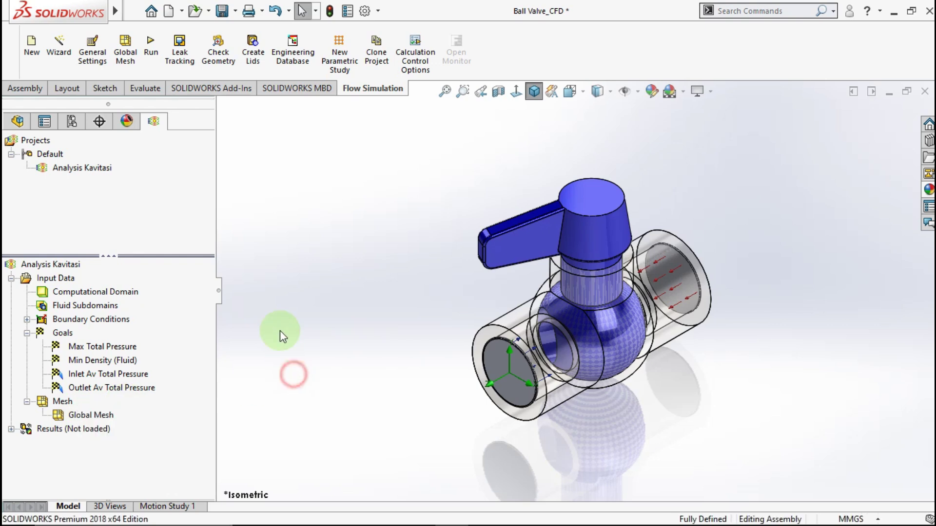
Run a new calculation on this computer using all cores, with results loaded on completion, and bring up the solver window.
click(151, 49)
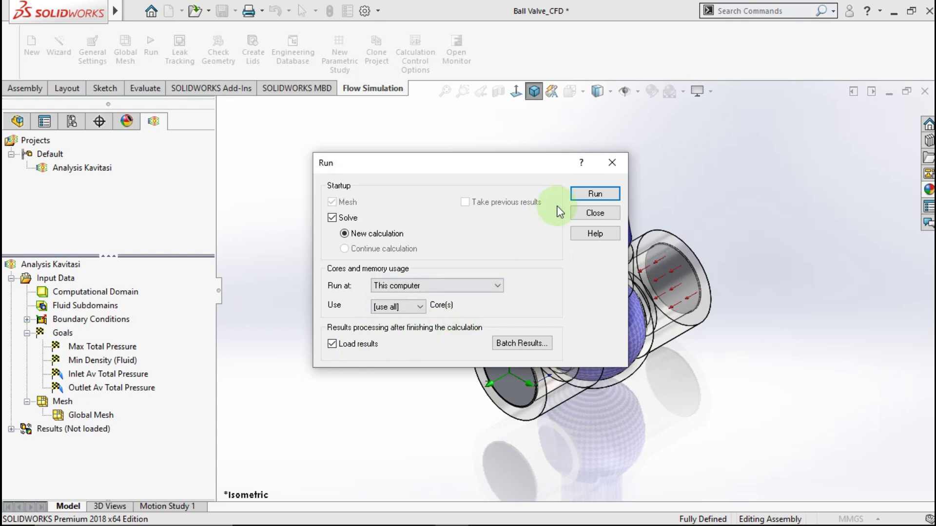
click(573, 194)
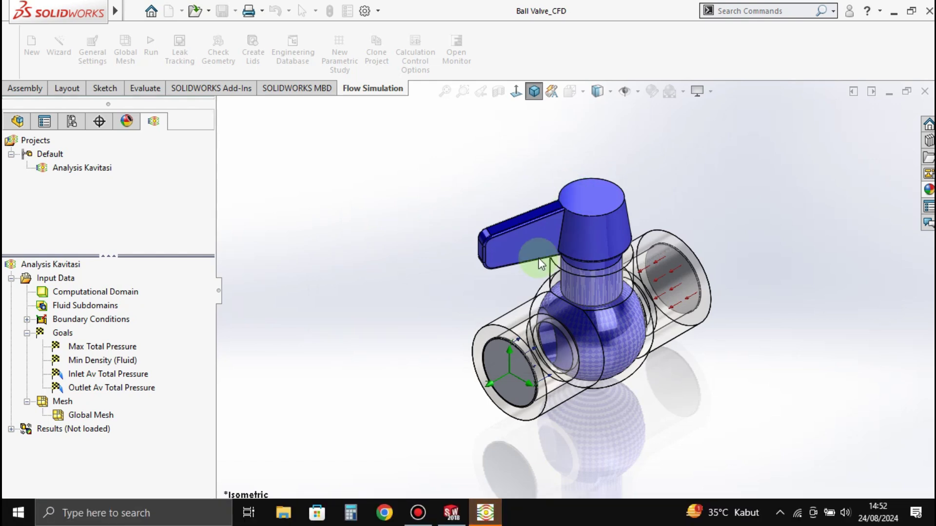
click(485, 512)
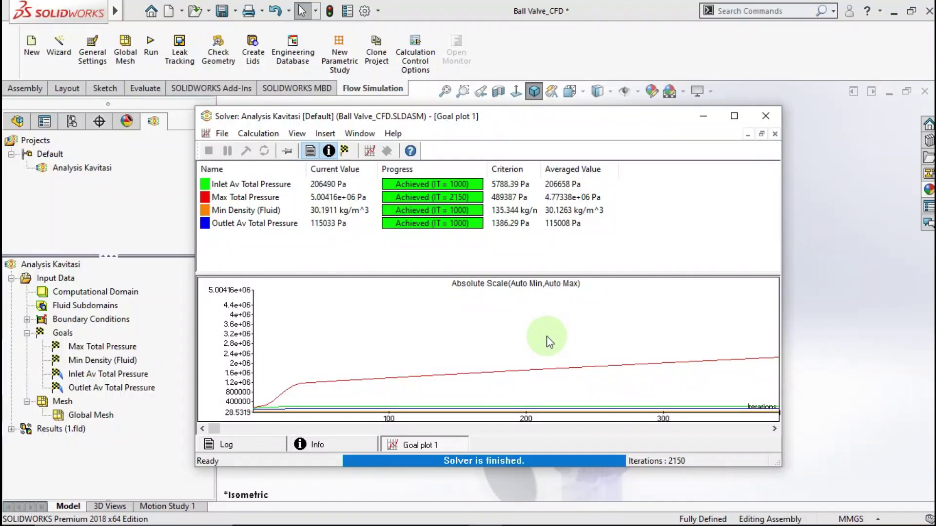
Examine the goal values and the goal plot across the iterations, and close the solver window.
drag(541, 357, 501, 345)
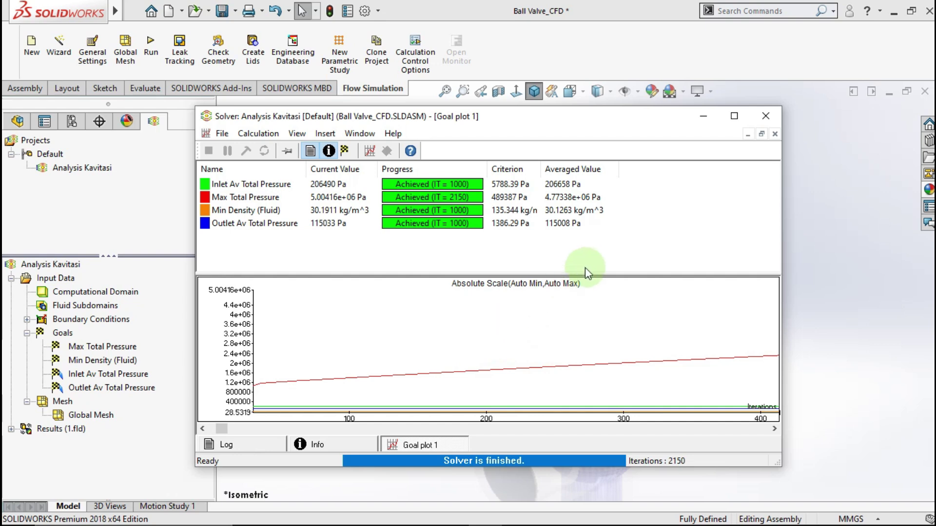
drag(660, 390, 670, 423)
drag(712, 380, 674, 253)
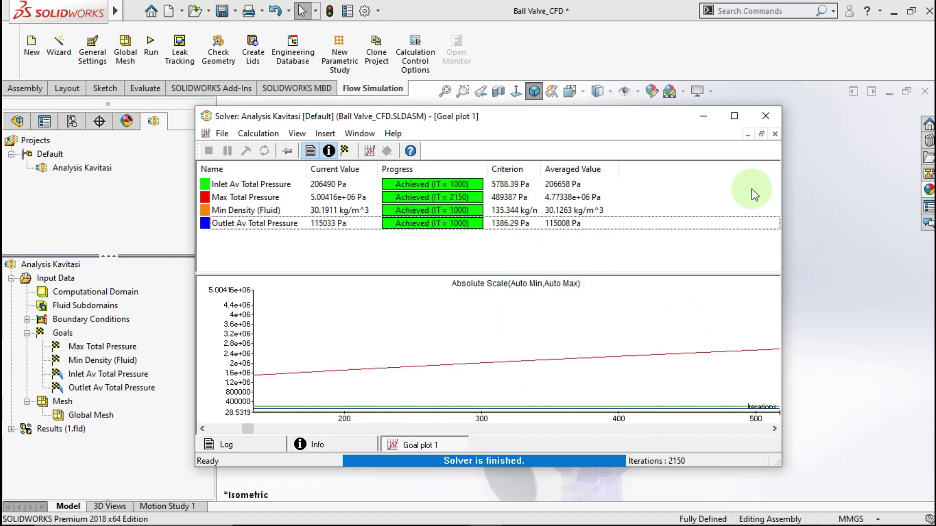
click(765, 118)
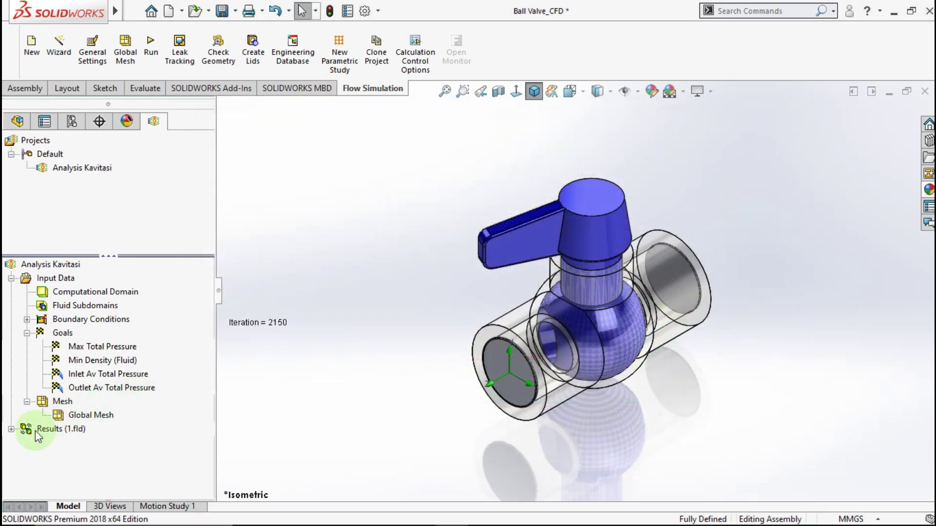
Start a new cut plot from the results and replace its section plane with the assembly's Right Plane.
click(10, 429)
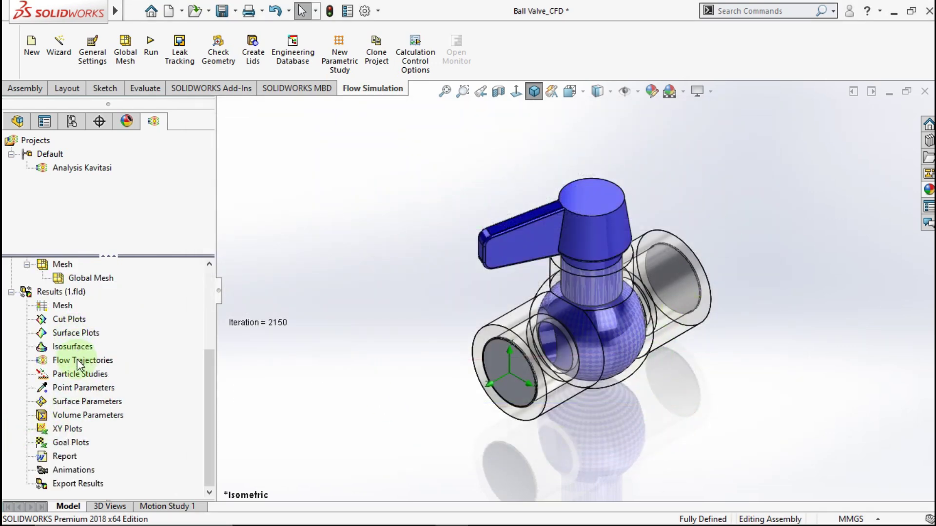
right_click(67, 321)
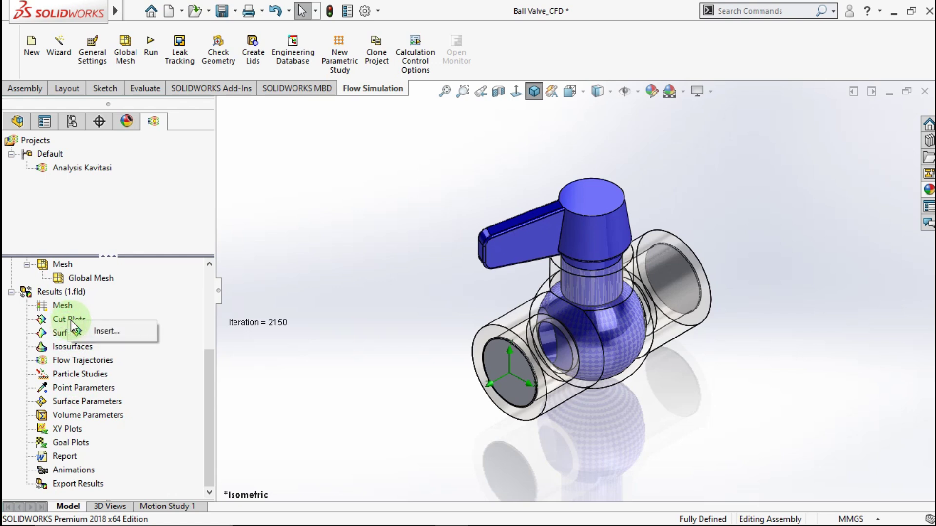
click(92, 330)
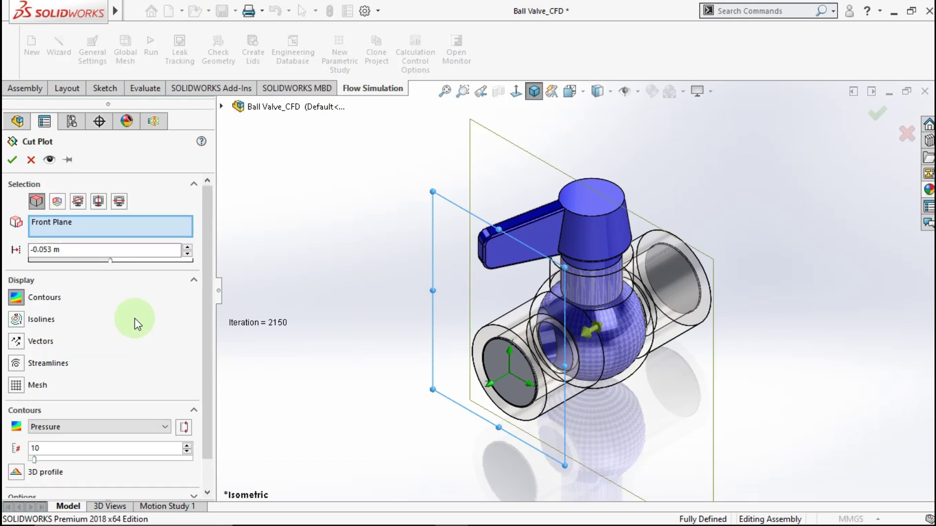
right_click(75, 226)
click(102, 236)
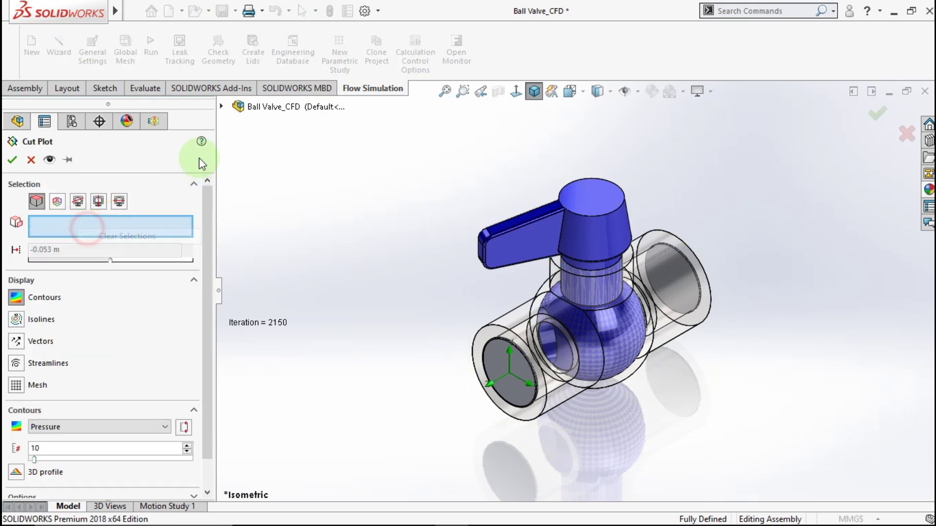
click(222, 106)
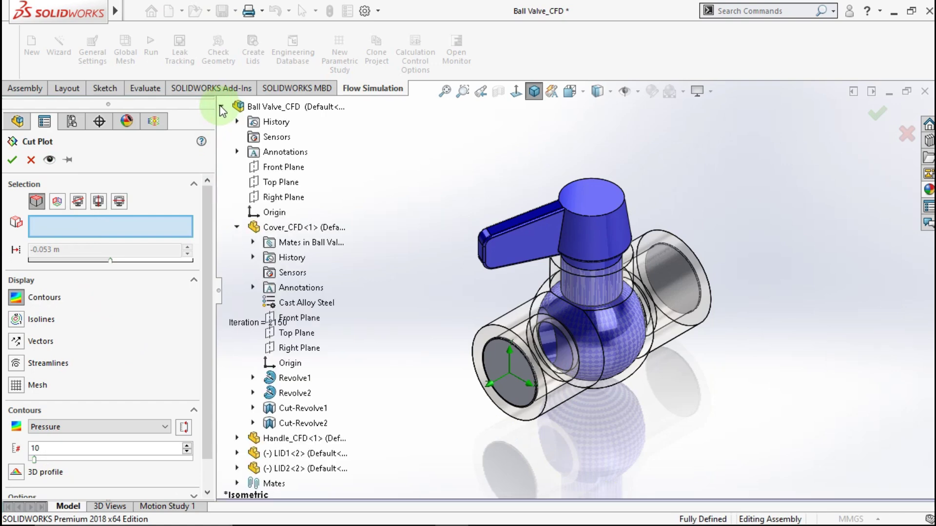
click(268, 200)
middle_drag(585, 312, 584, 244)
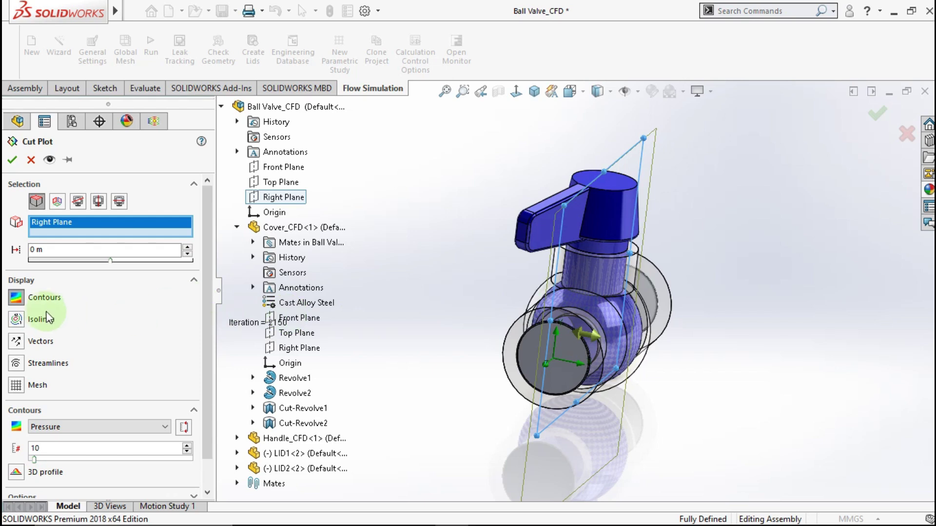
Set the cut plot's contours to show Density (Fluid) with 11 levels.
click(17, 298)
click(19, 300)
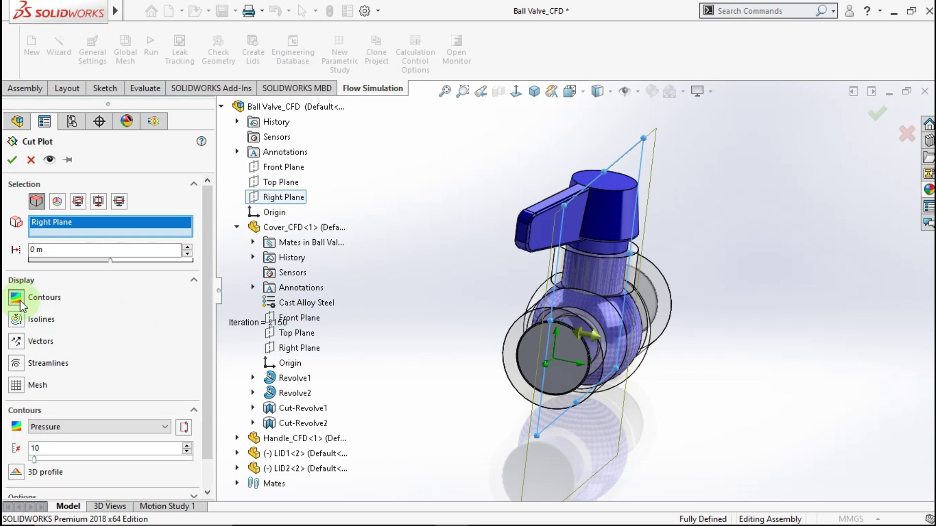
click(72, 425)
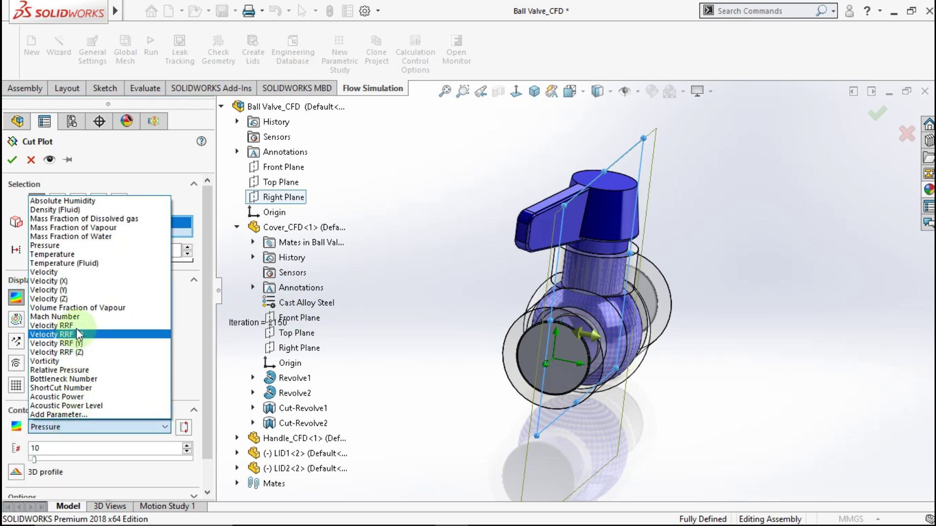
click(78, 209)
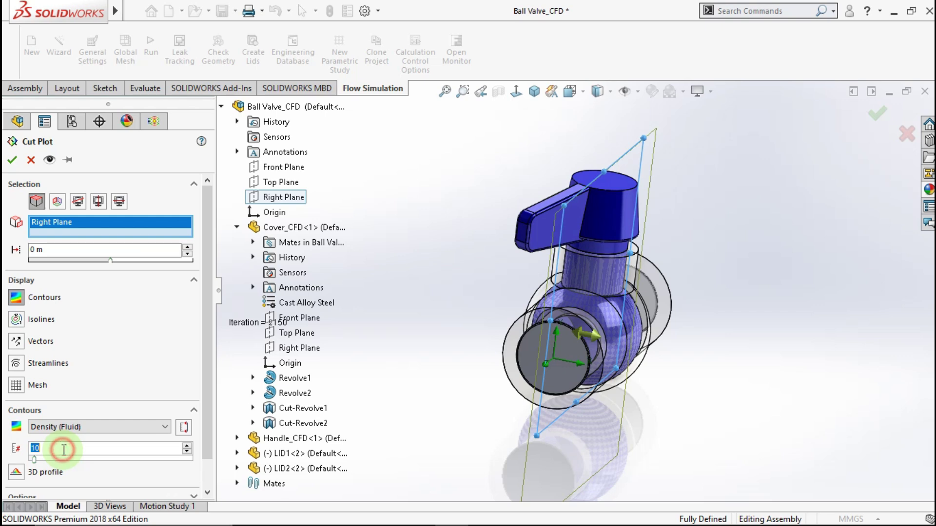
text(11)
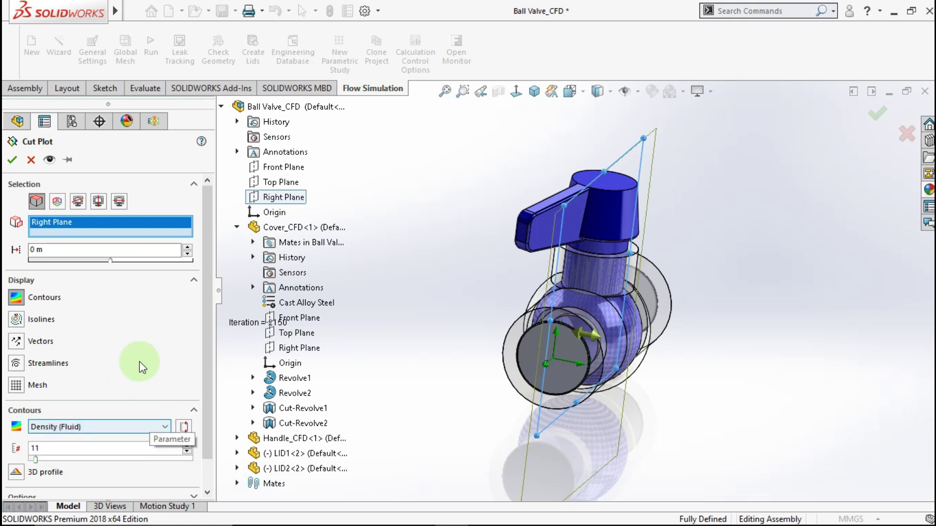
Generate the density cut plot and section the valve view along the Right Plane to expose it.
click(14, 160)
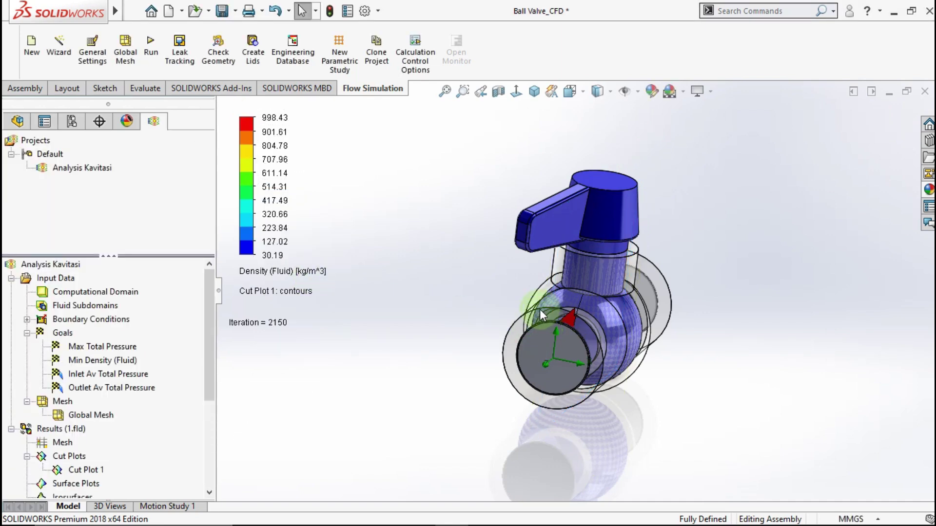
middle_drag(539, 309, 578, 353)
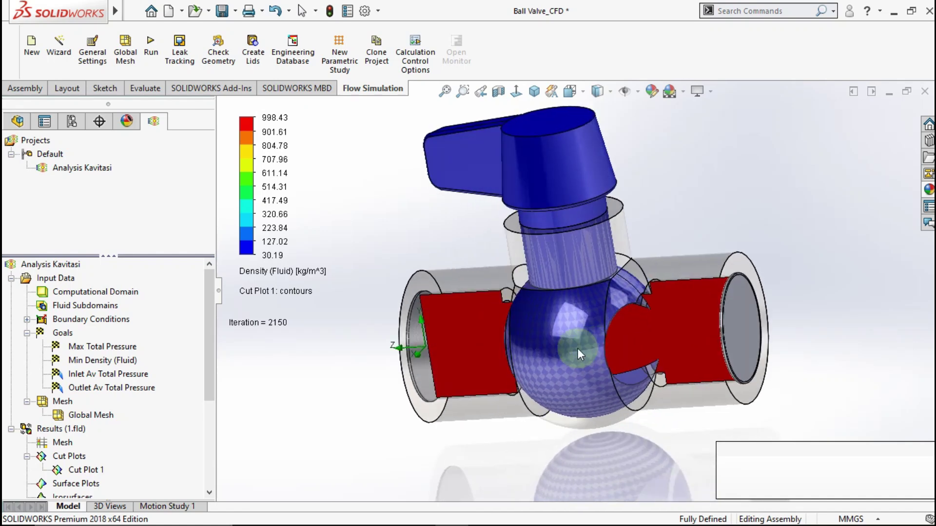
click(497, 92)
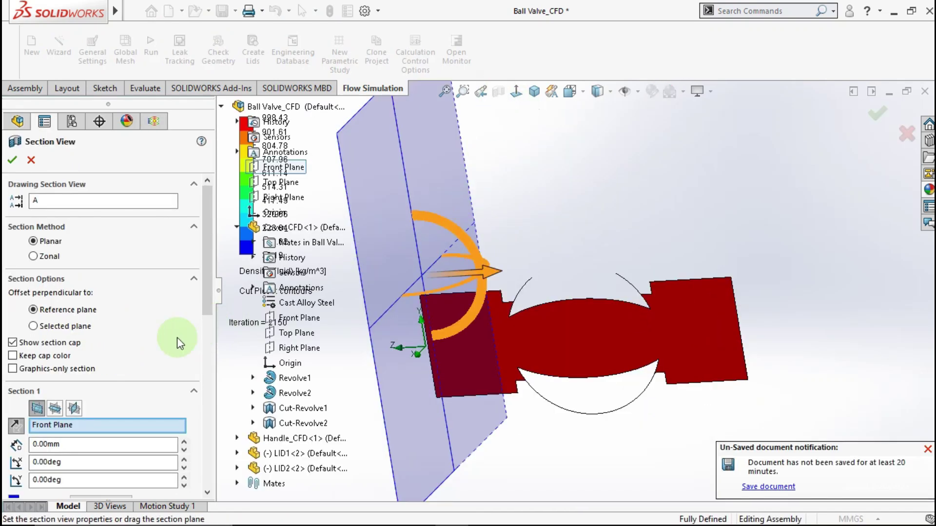
click(57, 408)
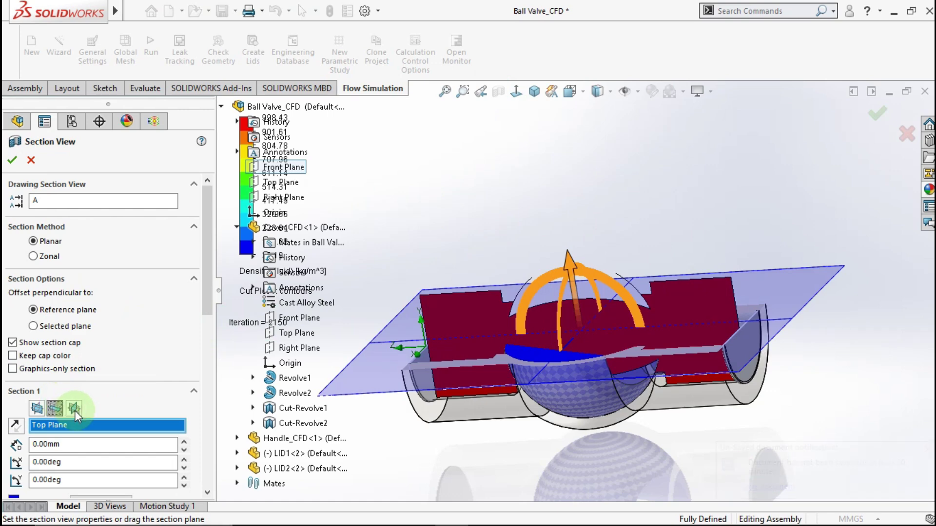
click(73, 407)
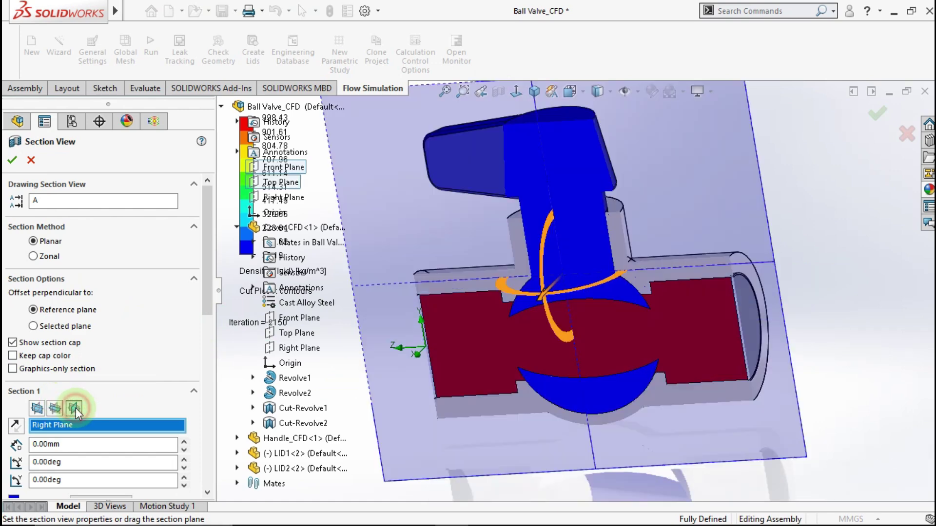
click(15, 161)
middle_drag(606, 338, 507, 324)
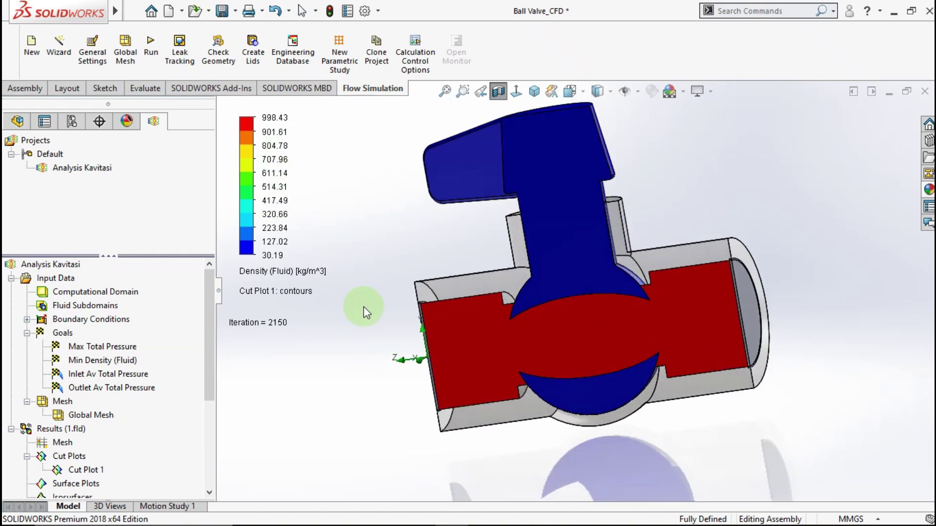
scroll(595, 324, up, 3)
mouse_move(595, 324)
middle_down()
mouse_move(591, 303)
mouse_move(609, 332)
mouse_move(395, 319)
middle_up()
click(395, 318)
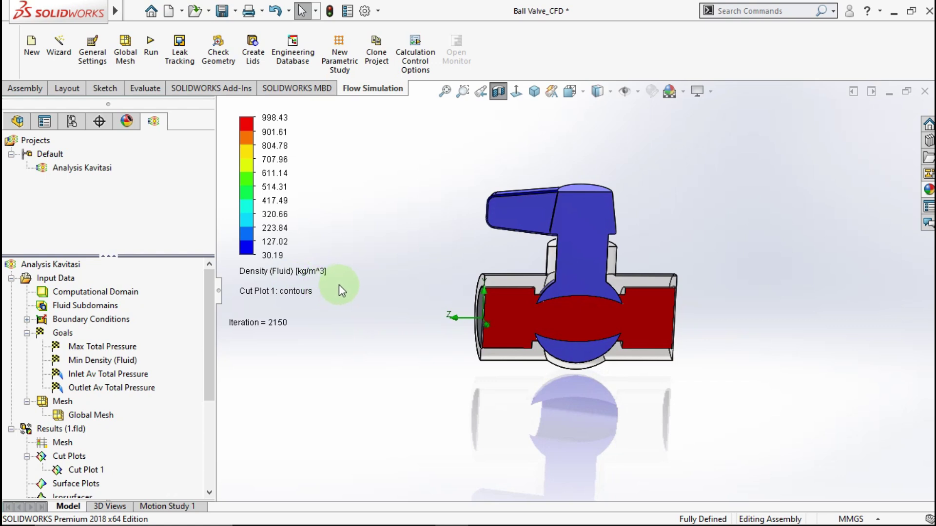
Probe the fluid density at a point on the cut plot in the pipe bore beside the ball.
right_click(59, 431)
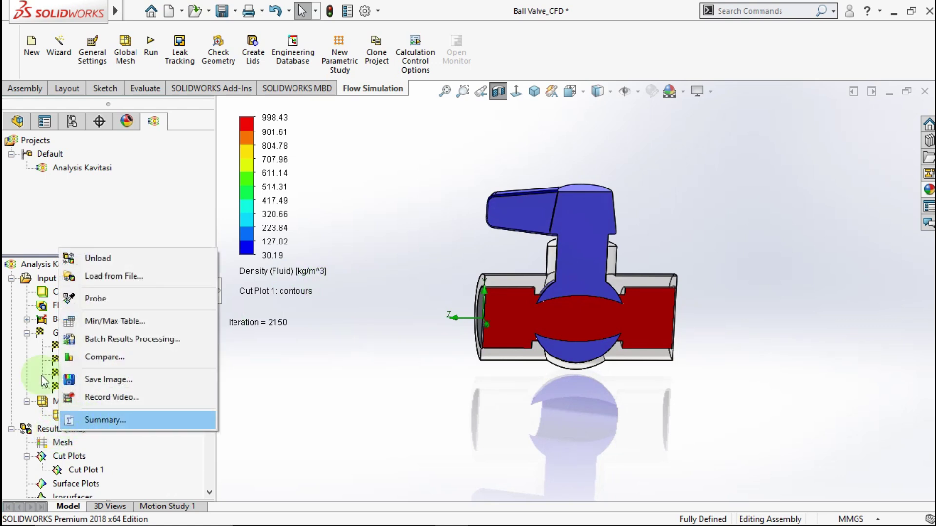
click(11, 429)
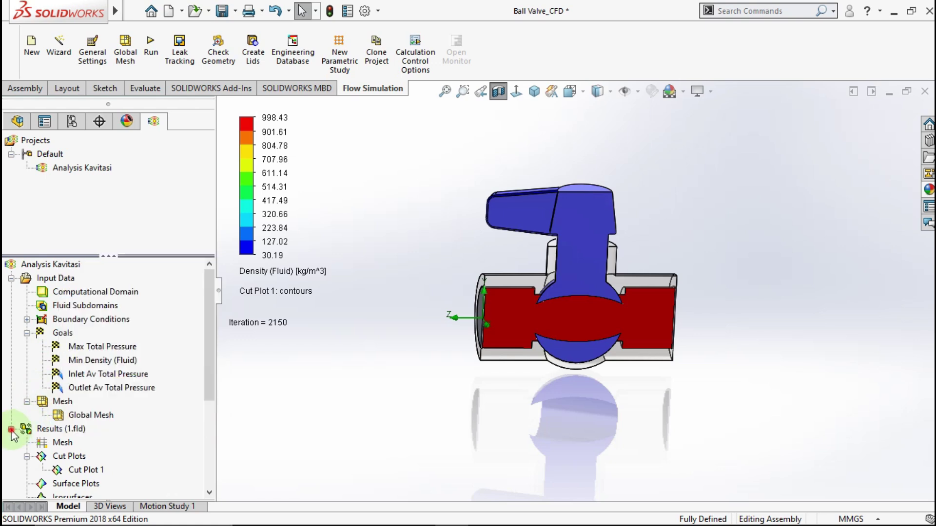
click(11, 429)
right_click(51, 429)
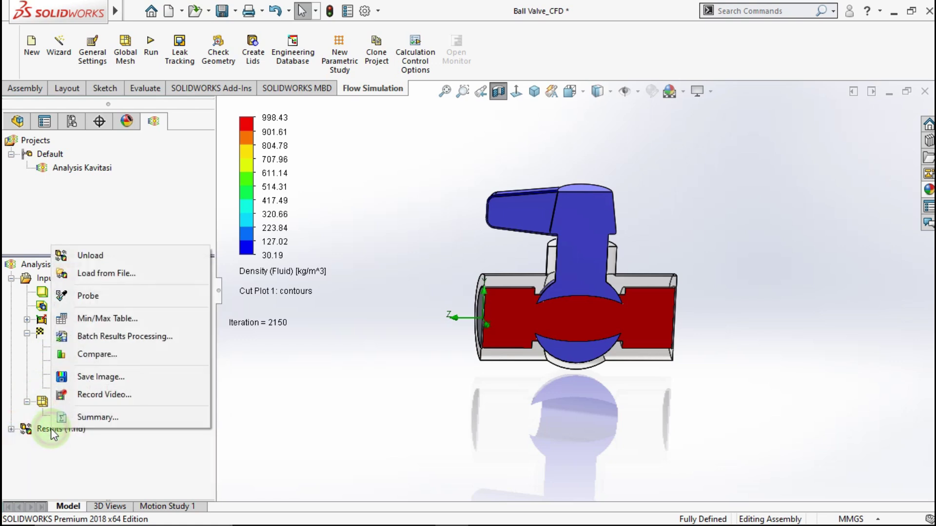
click(86, 296)
click(505, 323)
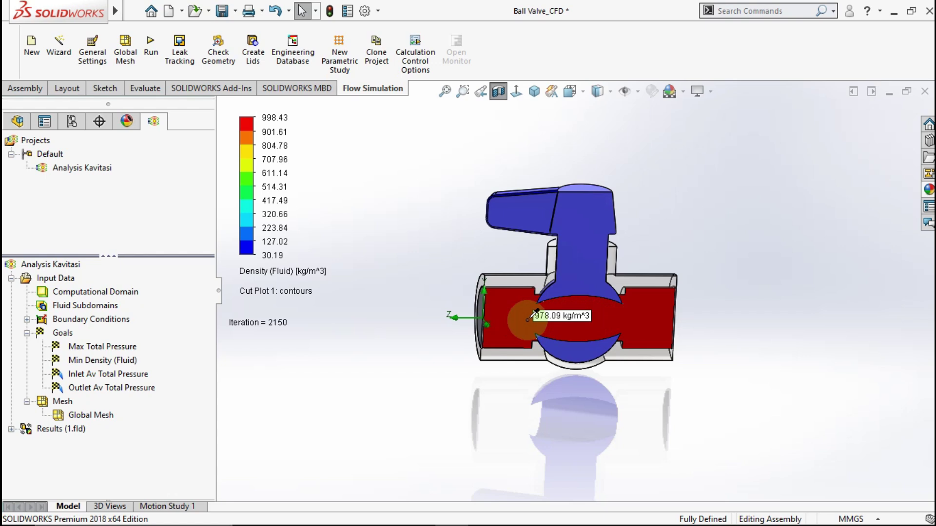
middle_drag(524, 317, 517, 337)
Edit the definition of Cut Plot 1 to display velocity vectors together with the density contours.
click(14, 429)
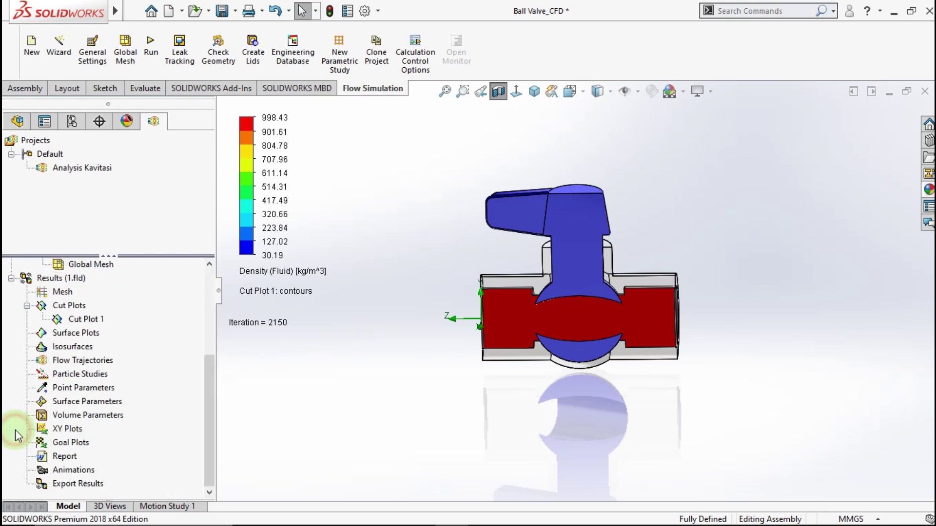
right_click(73, 322)
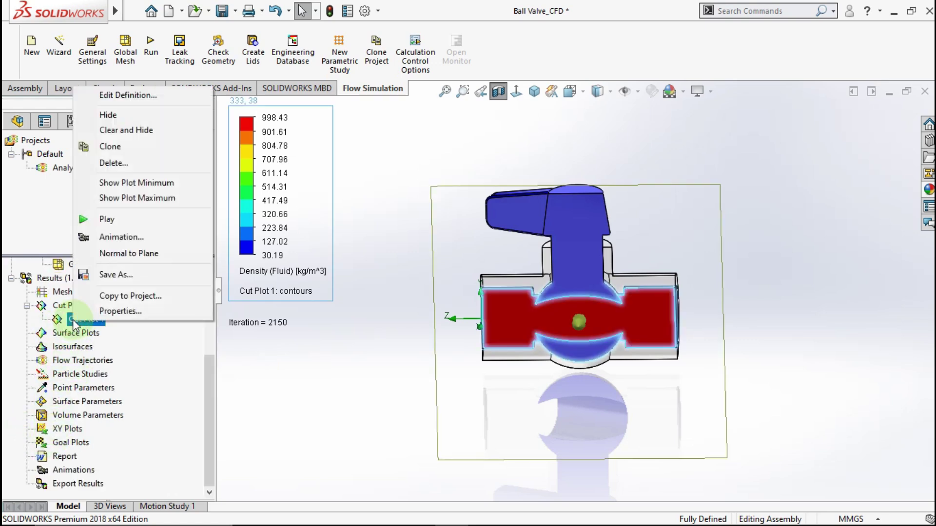
click(113, 96)
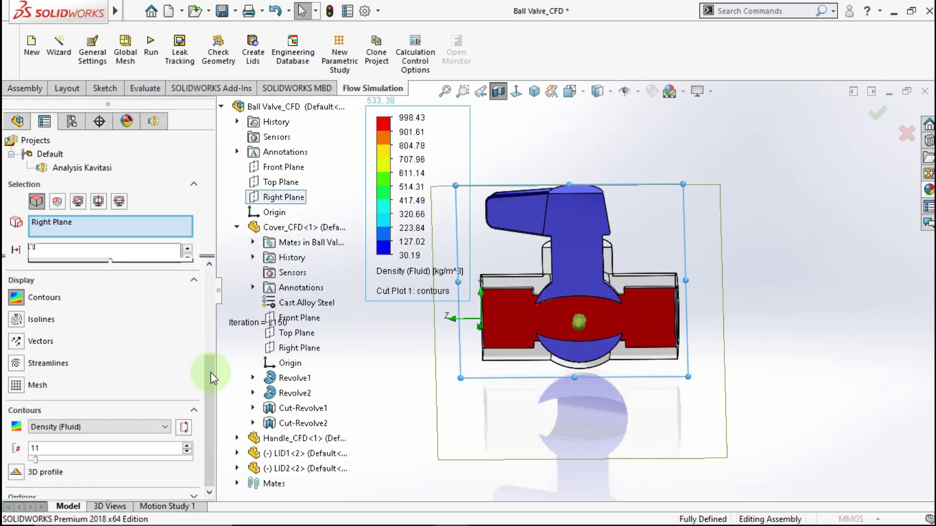
click(28, 347)
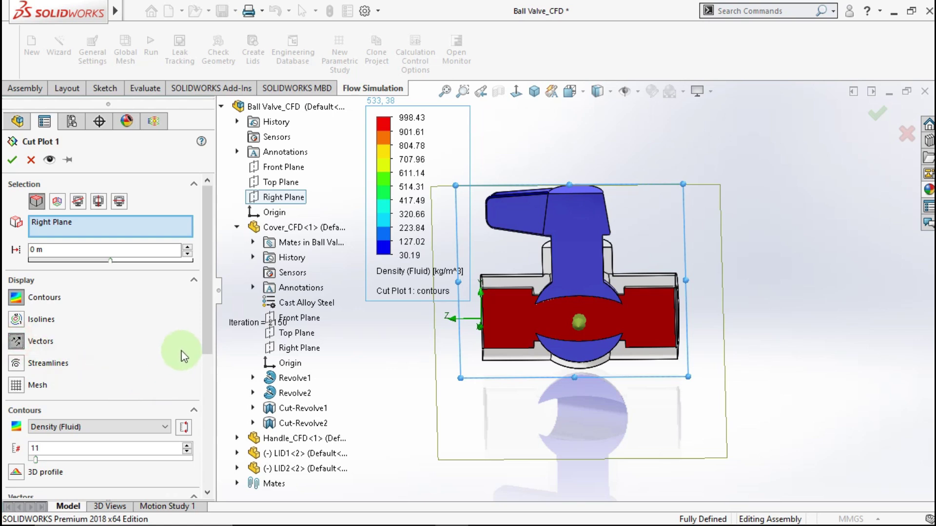
drag(207, 333, 207, 408)
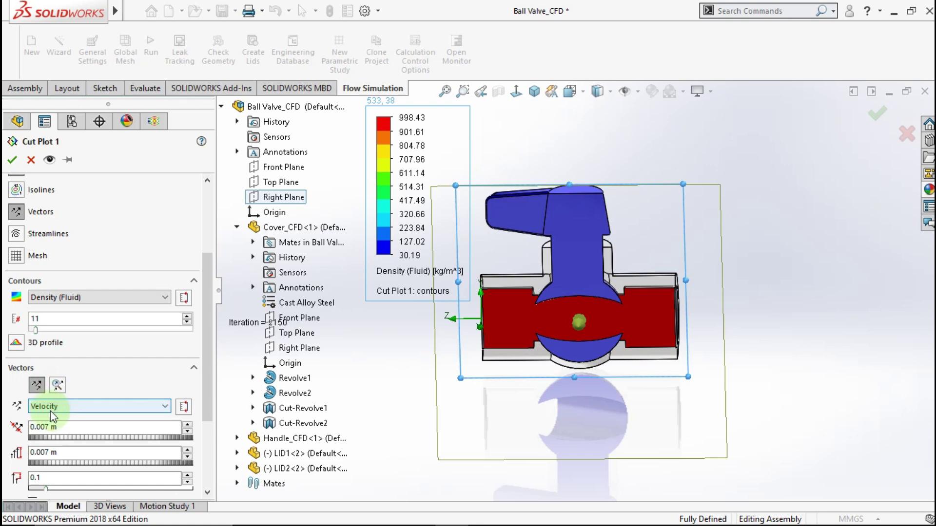
drag(208, 389, 206, 247)
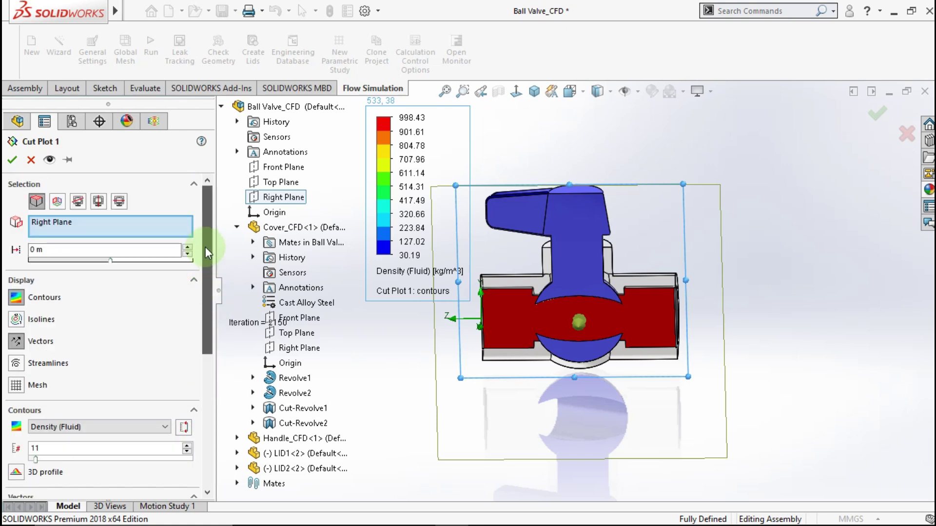
Change the cut plot's section plane to the assembly's Top Plane and apply the edited definition.
click(169, 232)
click(272, 182)
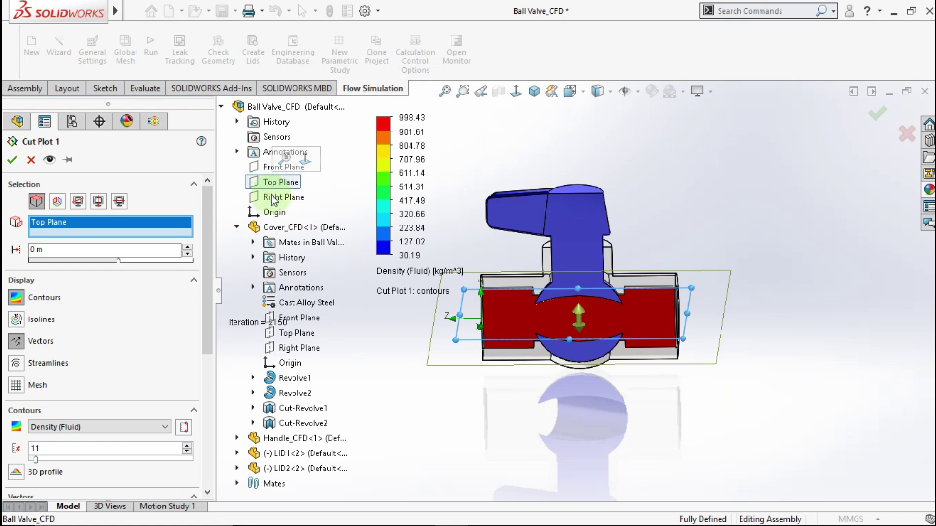
click(12, 161)
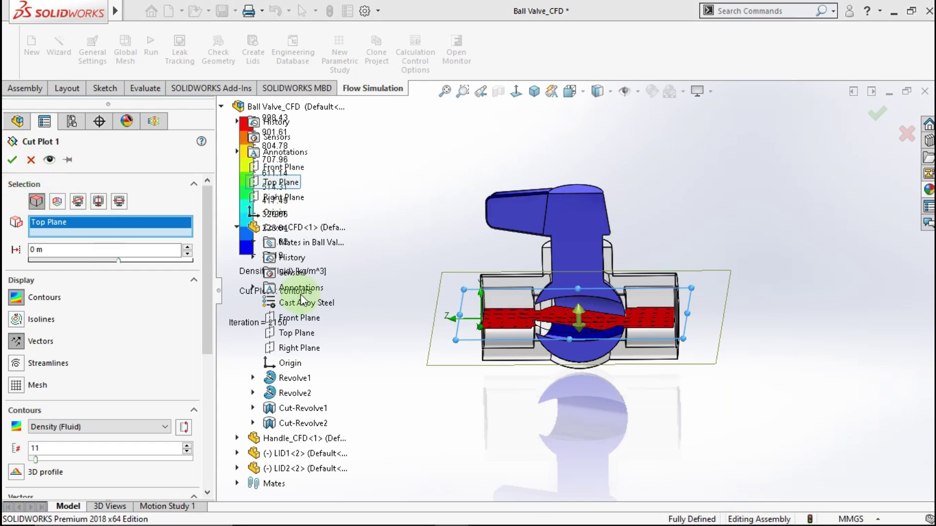
Replace the section view with one through the Top Plane and examine the density contours and velocity vectors around the ball.
middle_drag(512, 344, 520, 463)
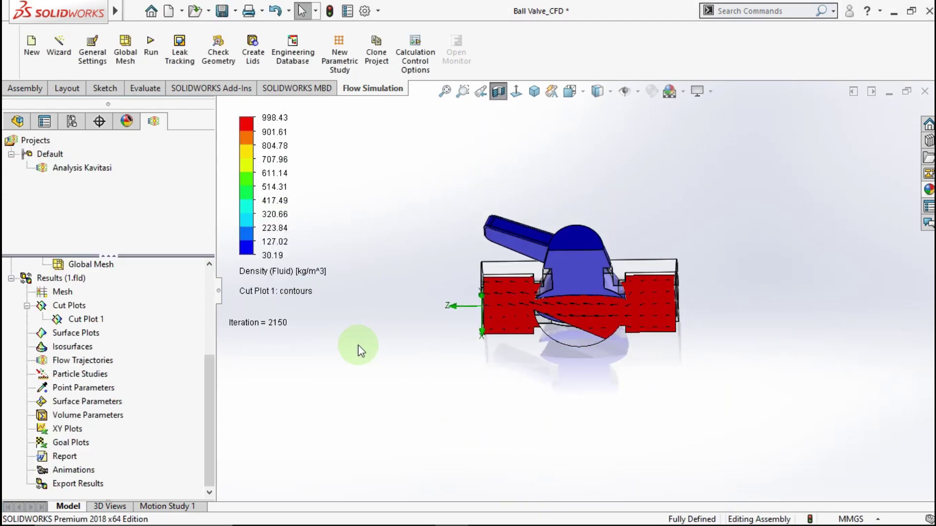
click(498, 91)
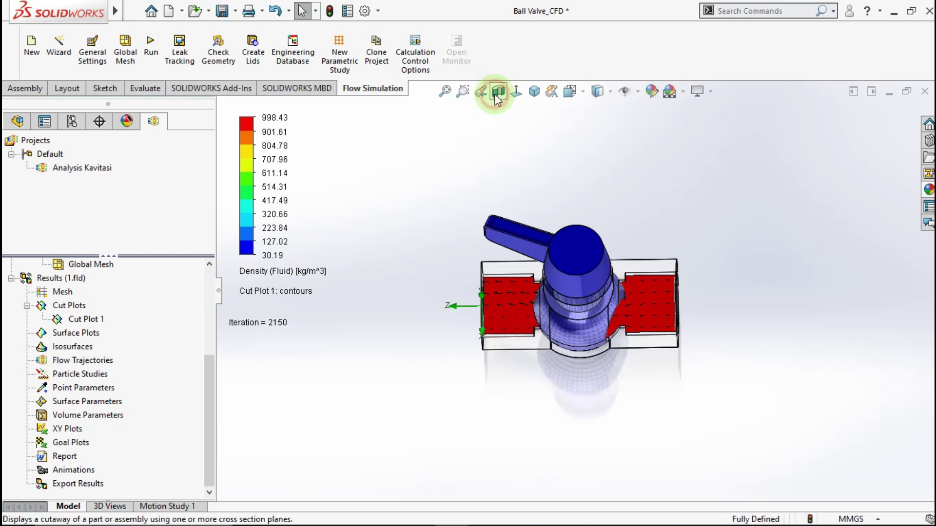
click(498, 91)
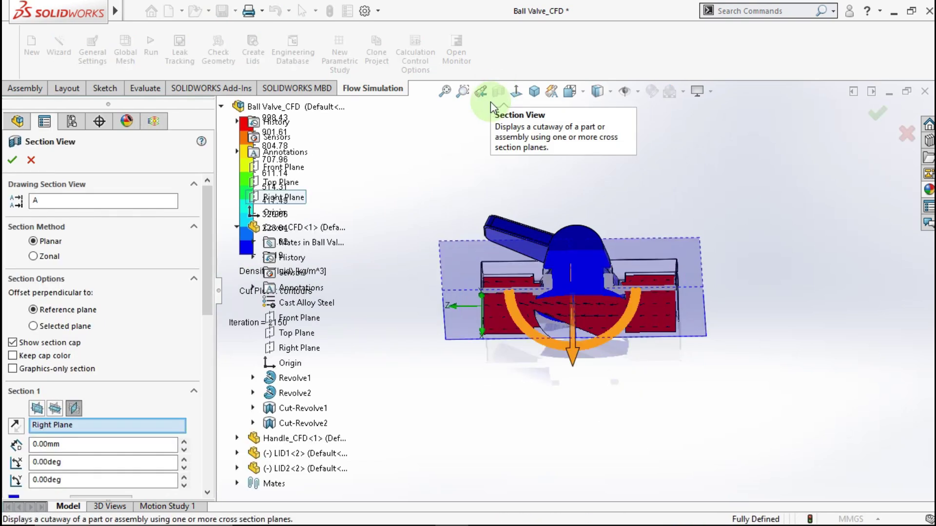
click(55, 409)
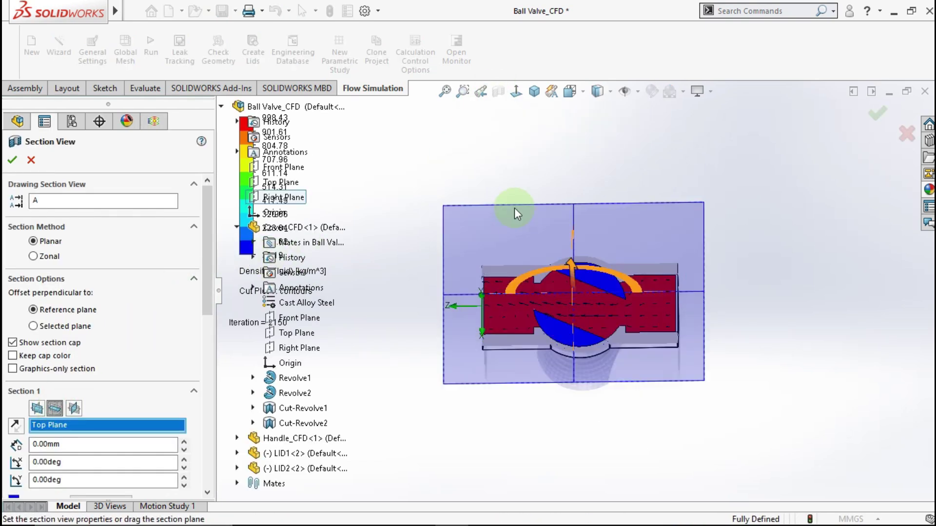
click(872, 146)
scroll(578, 250, down, 4)
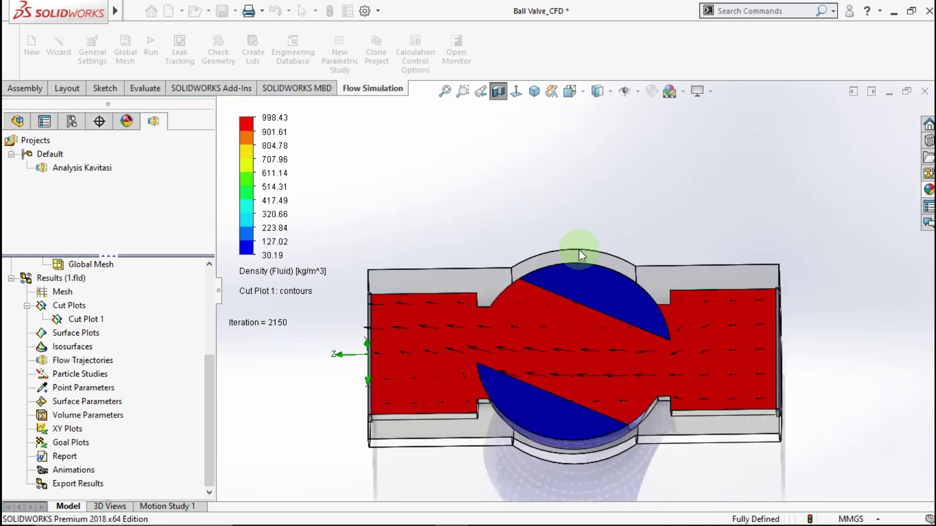
middle_drag(581, 278, 628, 229)
key(Escape)
Turn off the section view in an isometric view, and clear and hide Cut Plot 1.
click(534, 93)
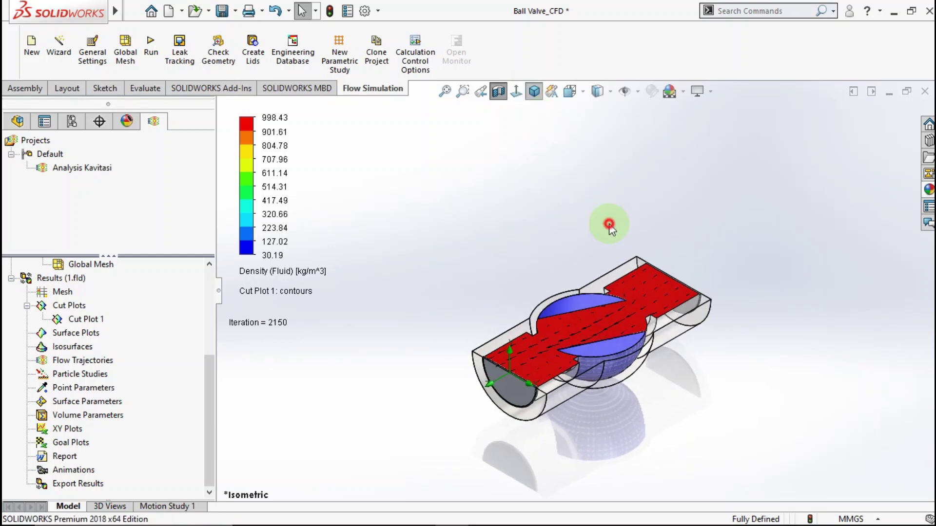
click(498, 93)
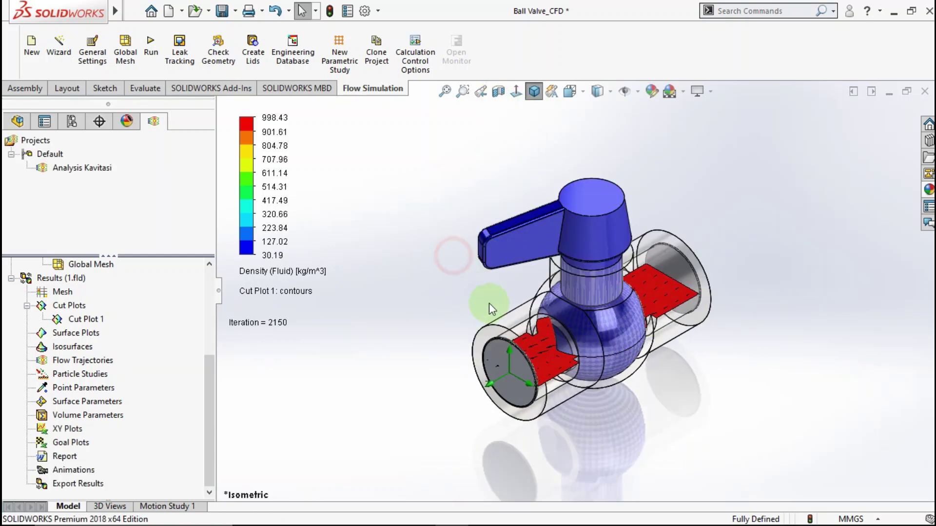
right_click(74, 319)
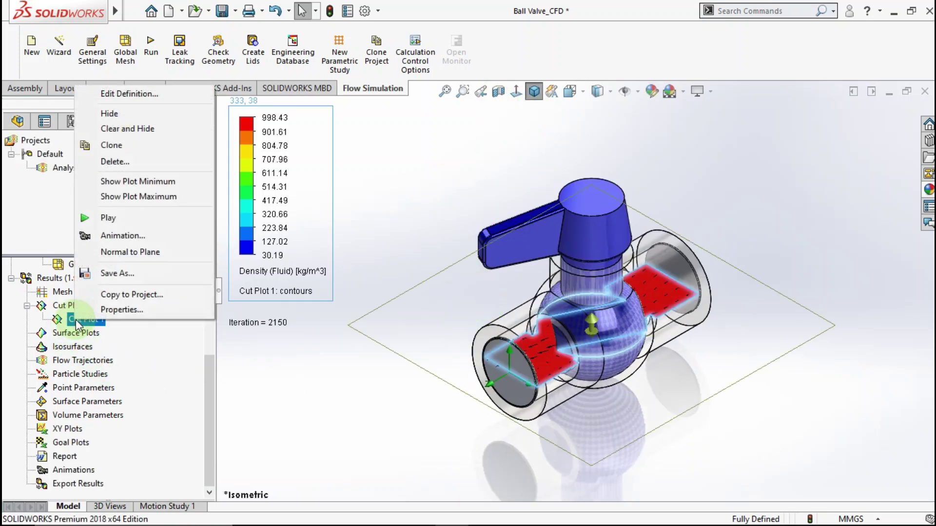
click(122, 128)
click(343, 408)
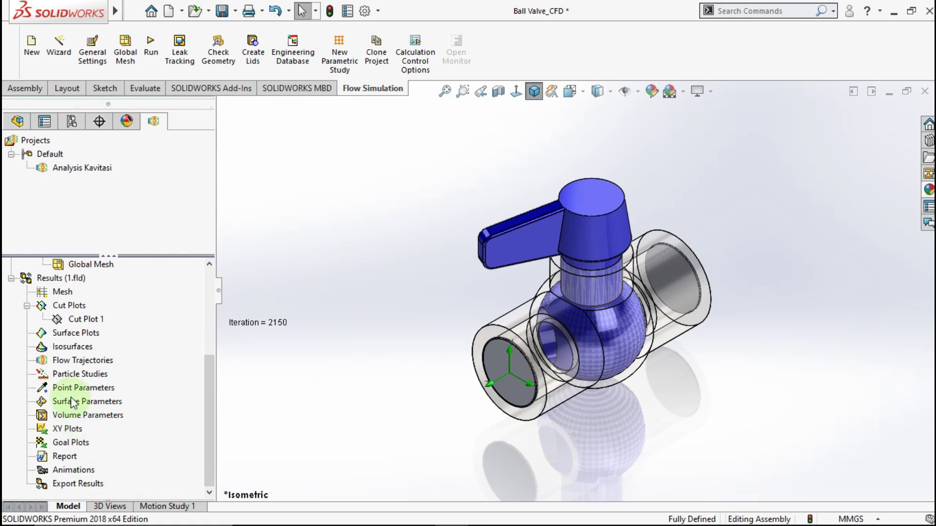
Start a flow trajectories plot with 50 starting points on the inner face of the LID2 lid.
double_click(101, 363)
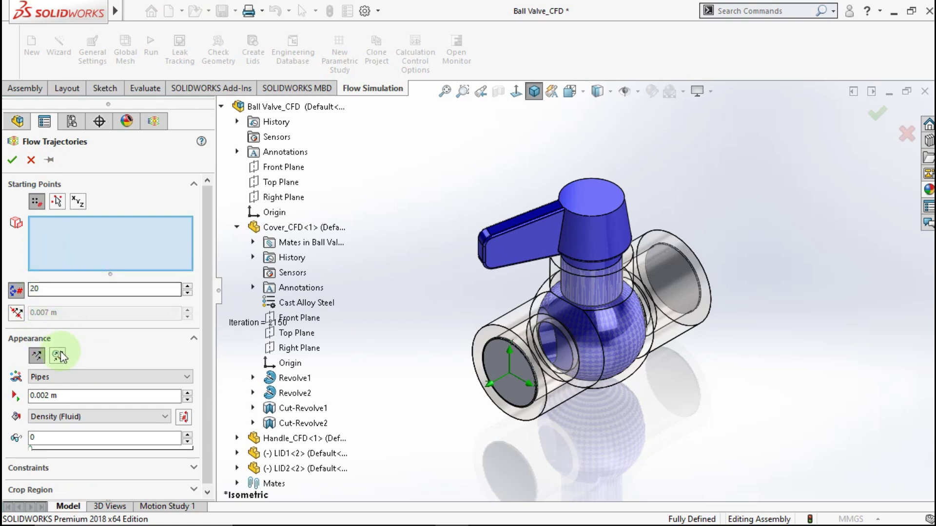
click(54, 292)
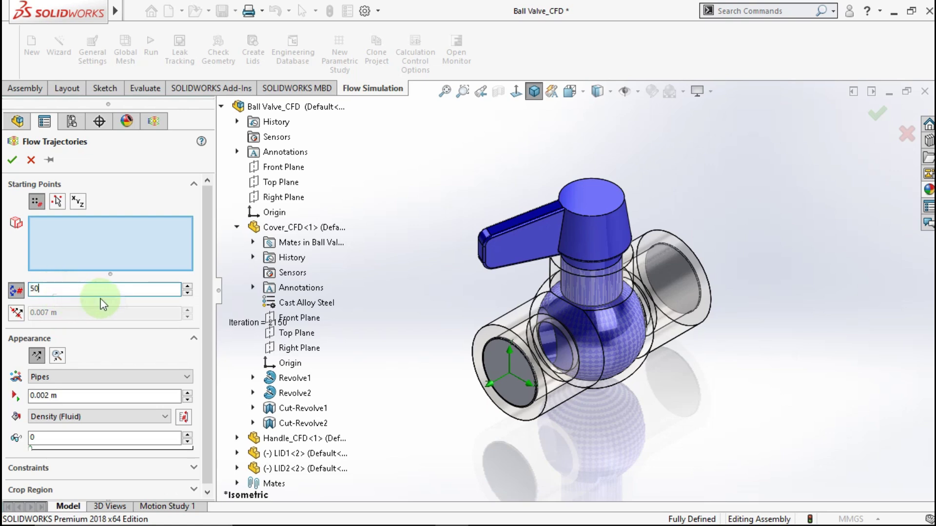
text(50)
click(366, 185)
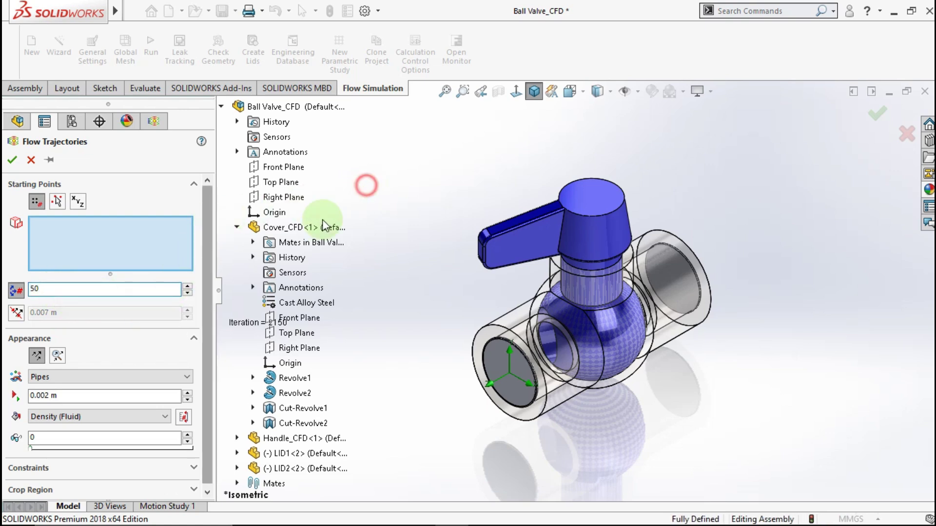
click(146, 245)
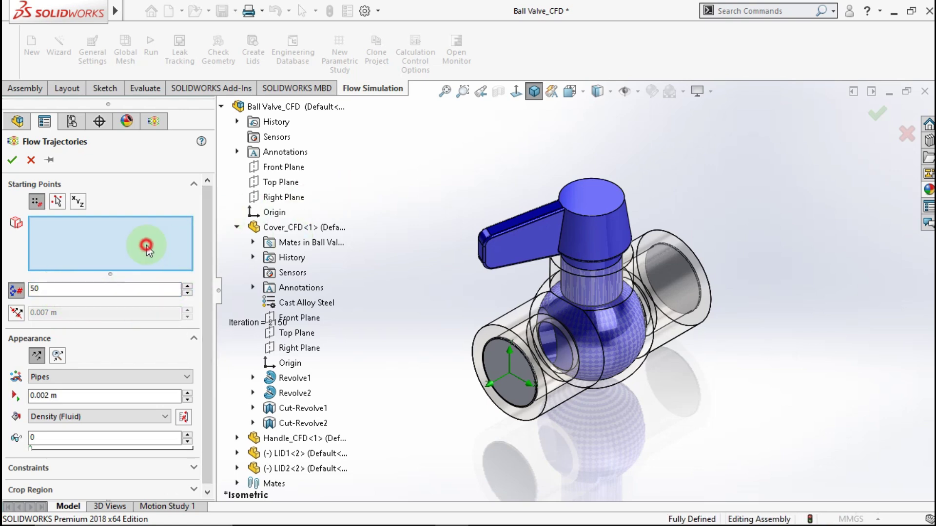
click(680, 288)
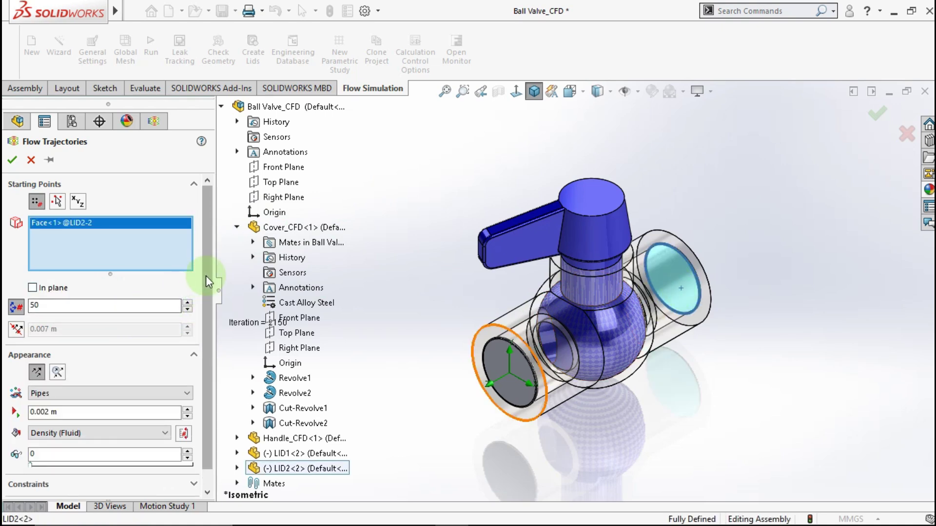
Set the static flow trajectories to be drawn as Spheres with a size of 10 m.
drag(208, 272, 203, 304)
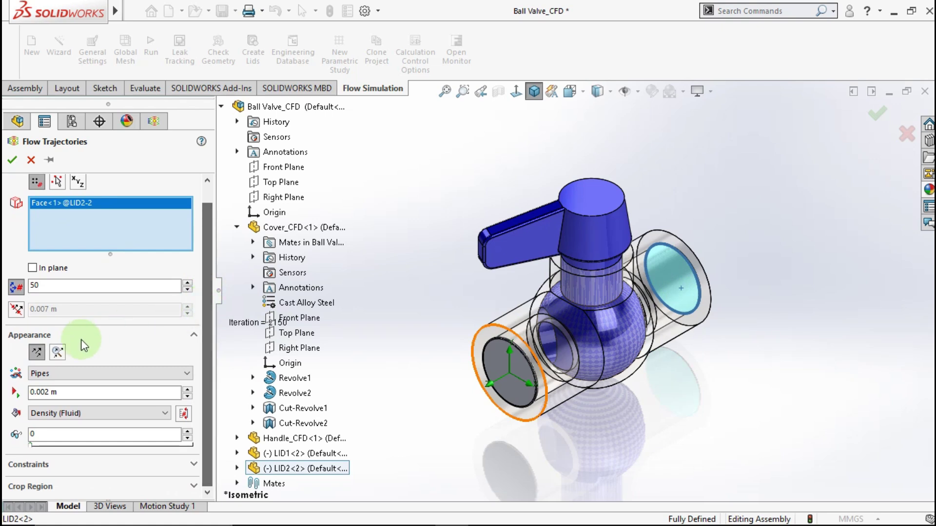
click(55, 374)
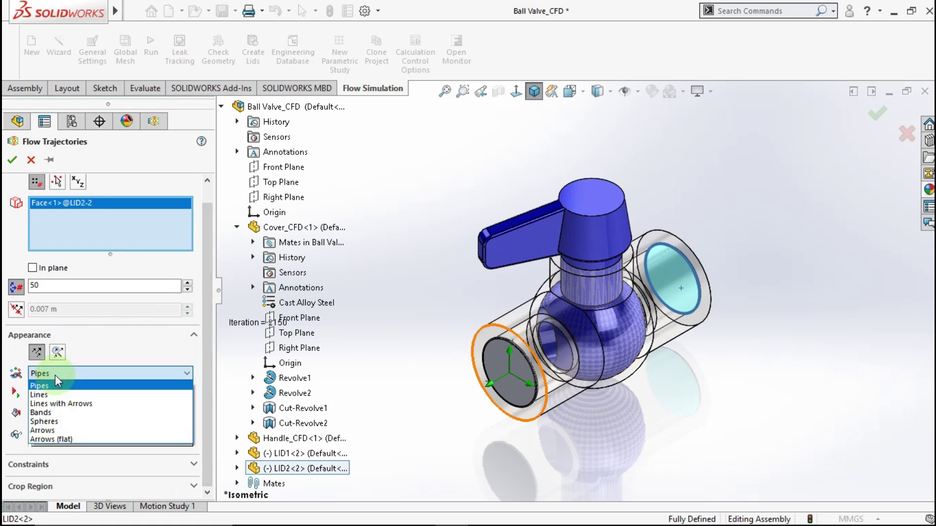
click(55, 421)
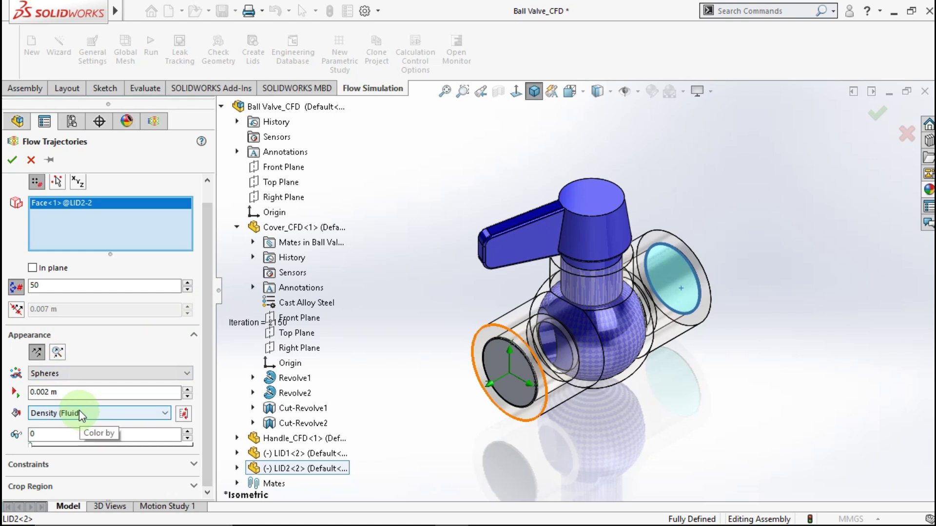
click(75, 390)
double_click(73, 390)
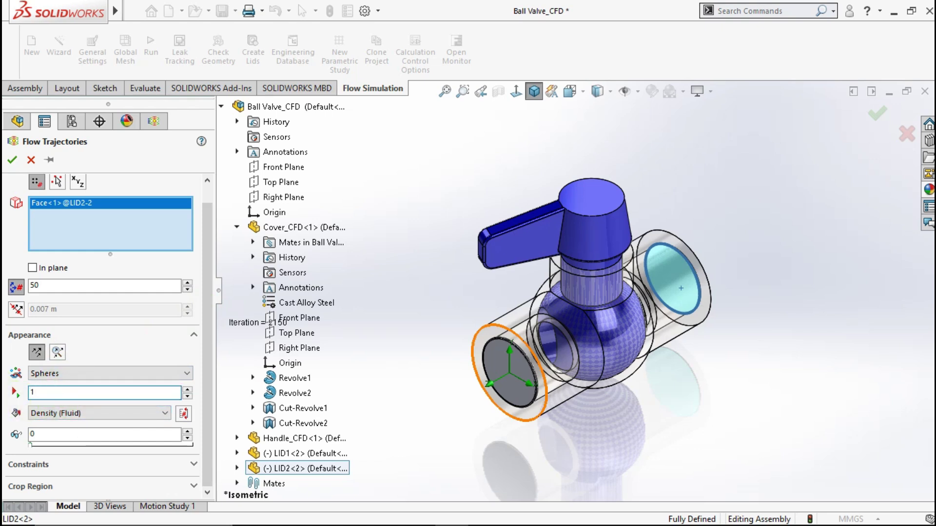
click(389, 317)
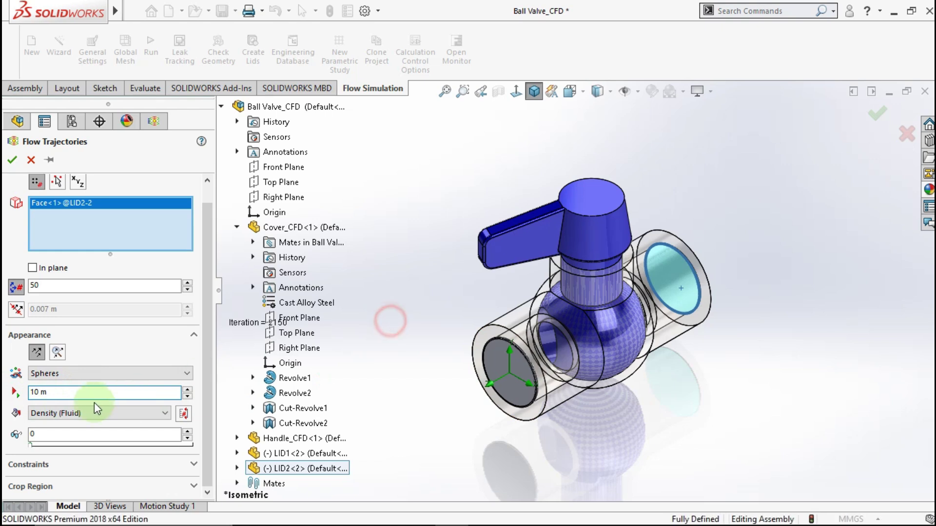
Colour the trajectories by Velocity and switch them to dynamic trajectories drawn as Spheres.
click(84, 413)
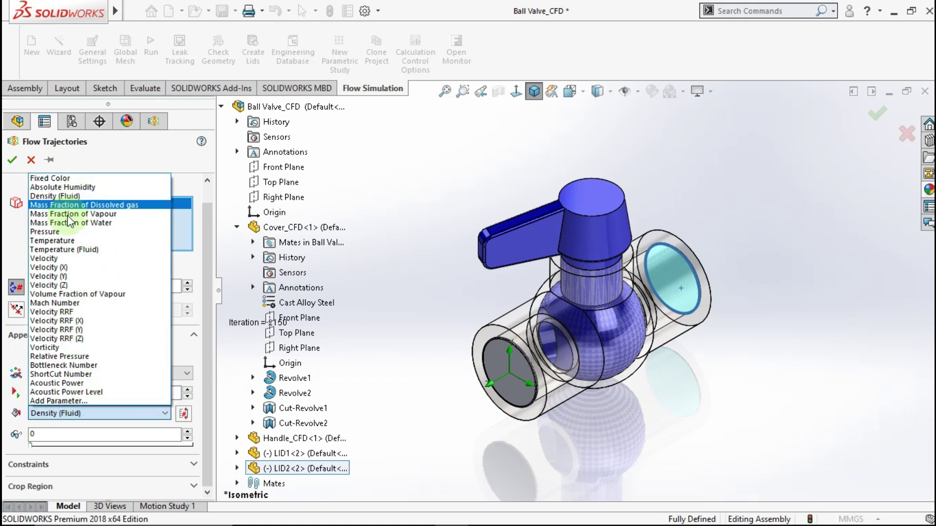
click(67, 258)
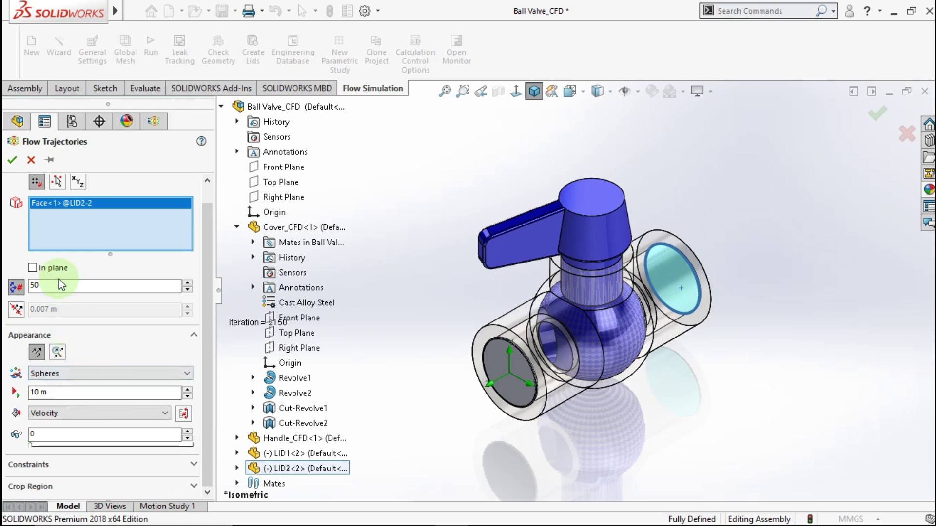
click(59, 351)
click(531, 315)
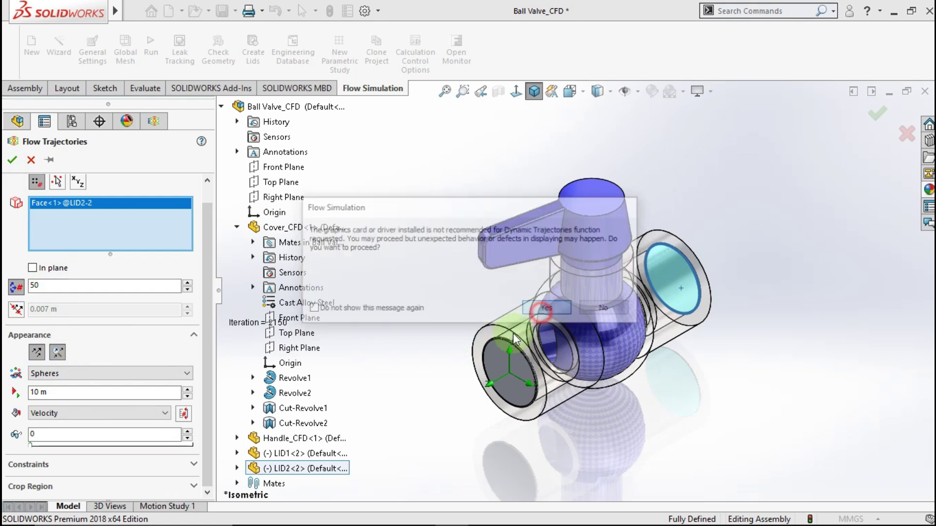
click(100, 393)
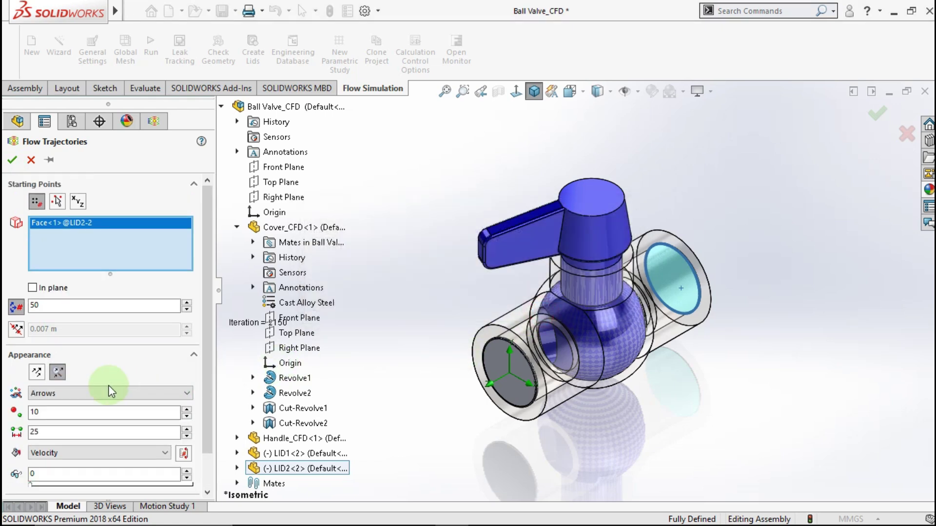
click(84, 390)
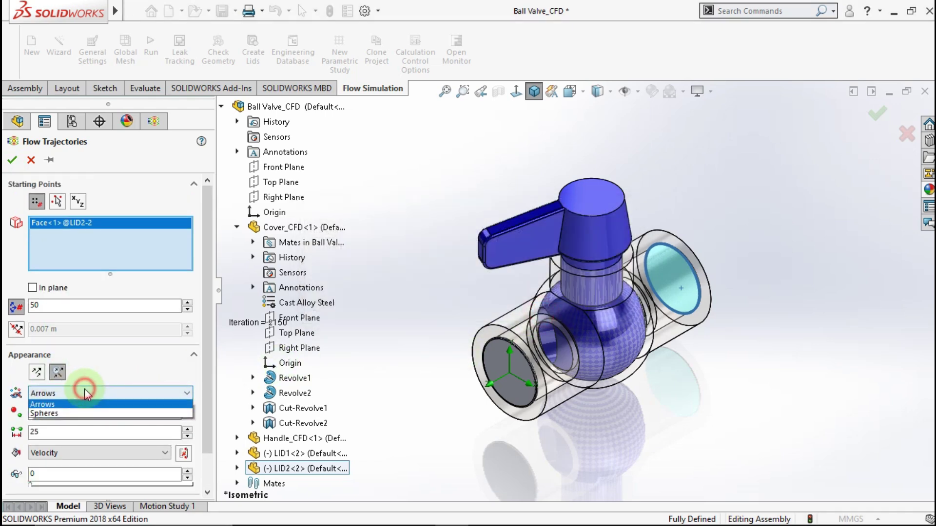
click(83, 414)
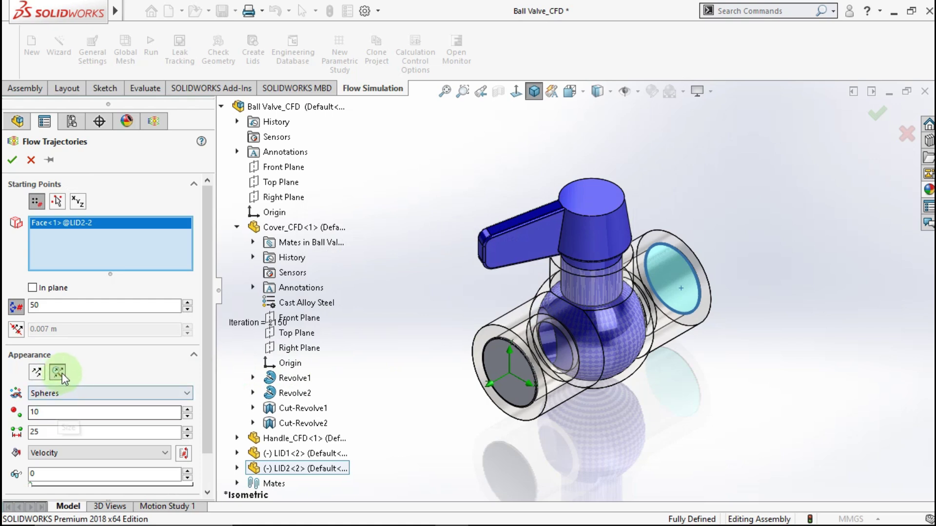
Set the sphere size to 50 and create the flow trajectories plot, agreeing to proceed with dynamic trajectories.
click(60, 413)
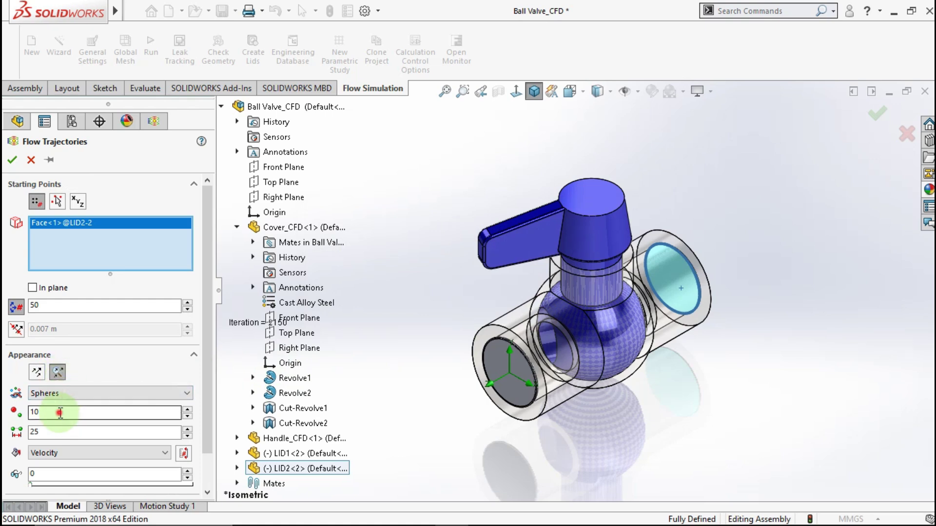
key(ctrl+a)
text(5)
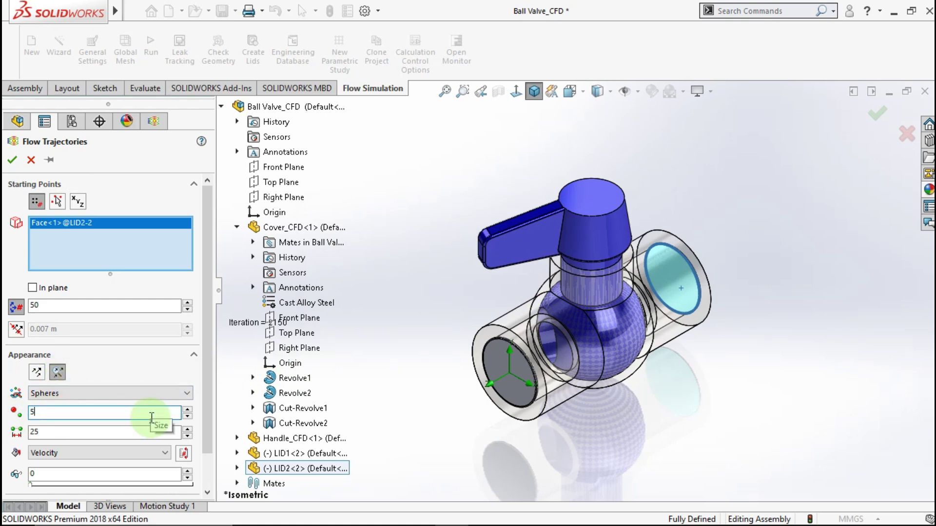
text(0)
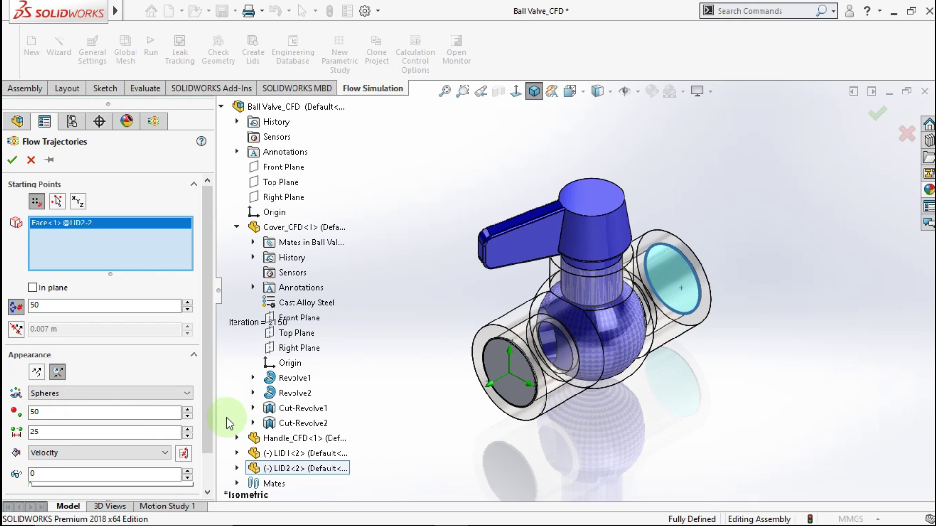
drag(208, 412, 206, 455)
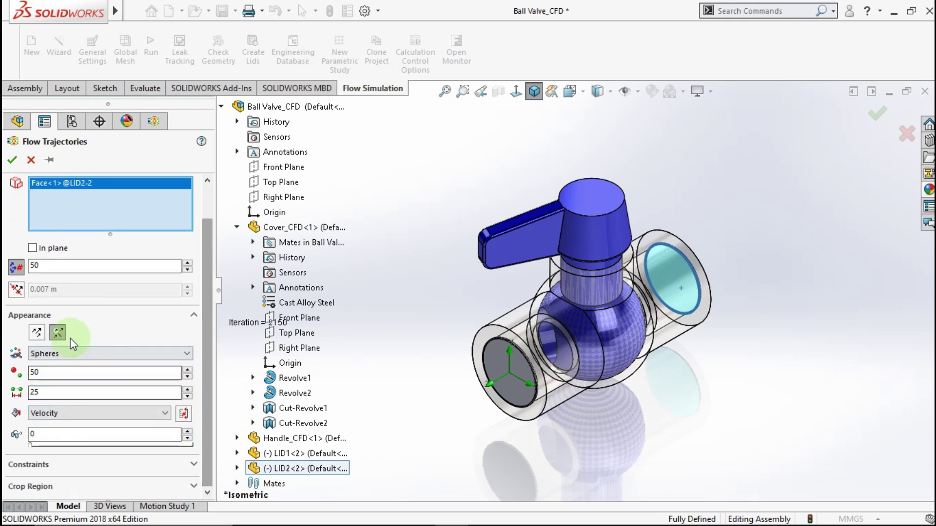
click(12, 160)
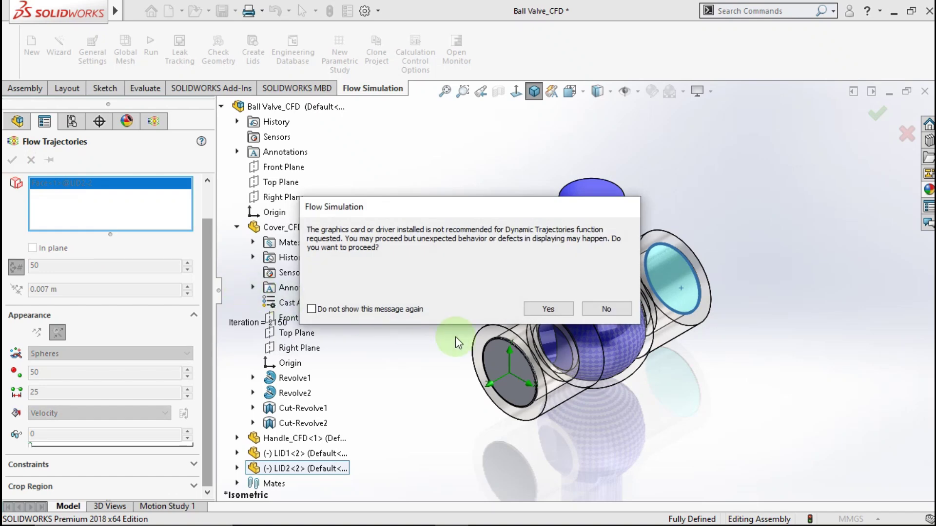
click(537, 310)
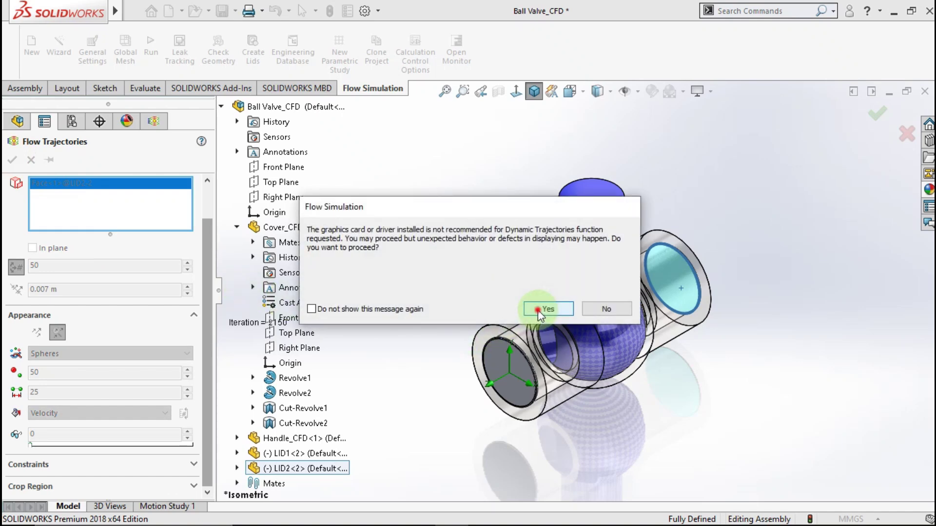
click(537, 310)
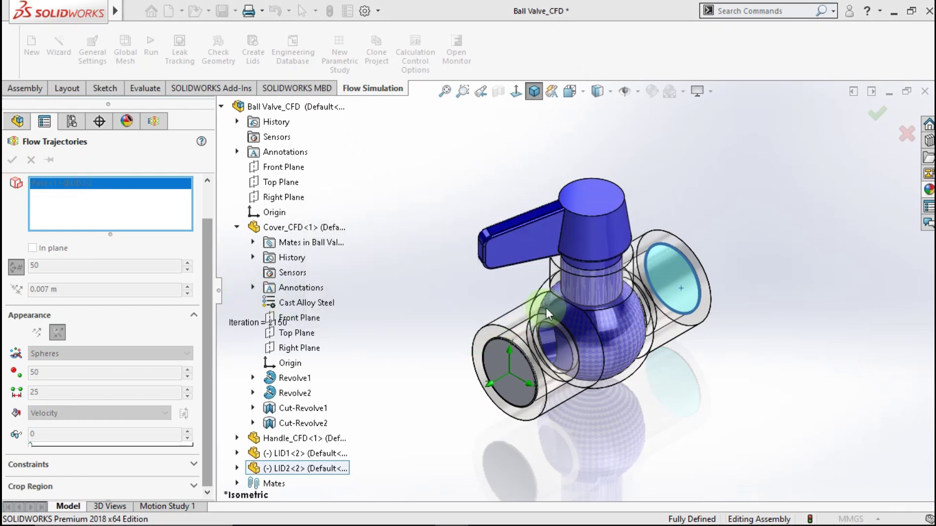
Make the valve's handle component transparent so the trajectories inside the ball can be seen.
middle_drag(544, 308, 563, 175)
click(563, 176)
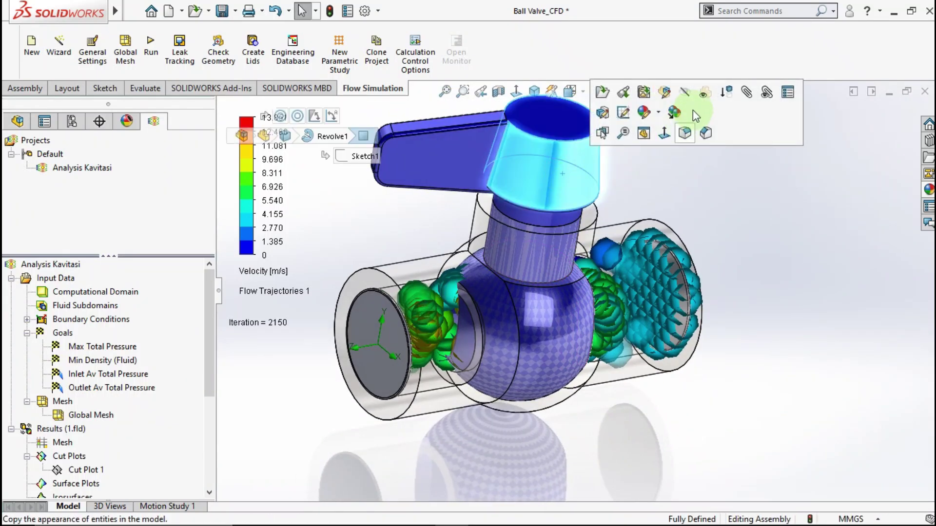
click(704, 94)
click(872, 178)
middle_drag(616, 217, 374, 382)
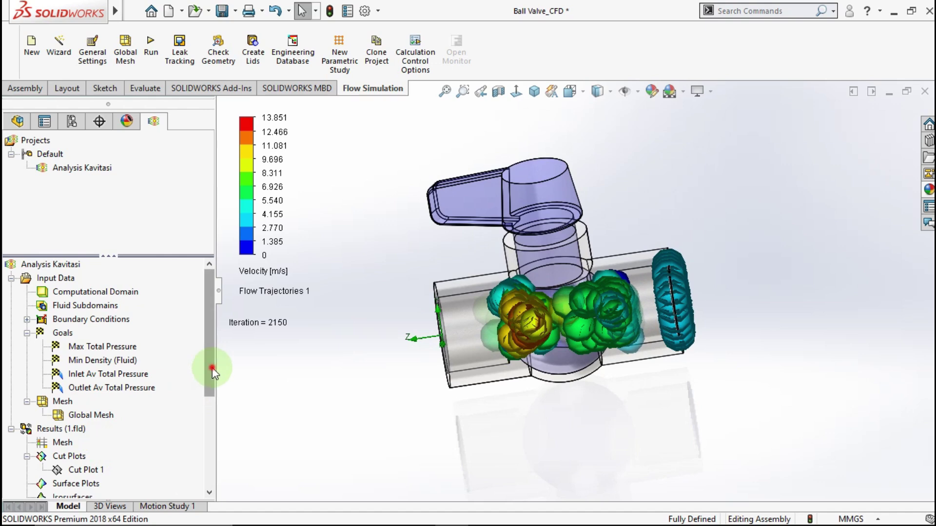
Play the animation of Flow Trajectories 1 and examine the spheres moving through the valve.
drag(213, 373, 199, 414)
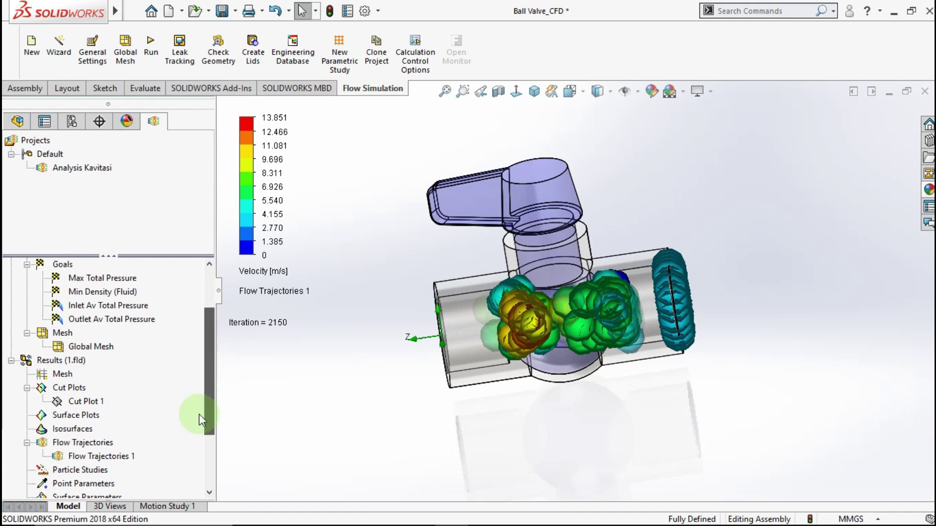
right_click(86, 454)
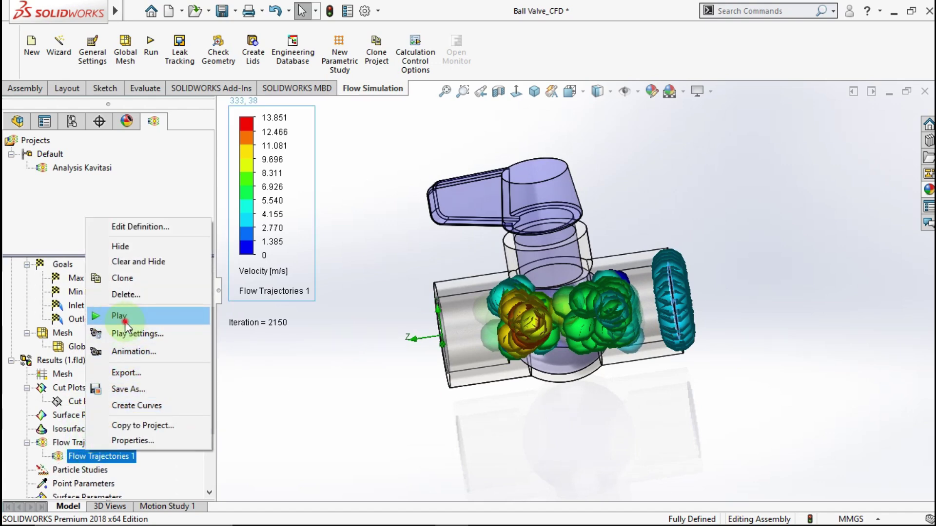
click(125, 323)
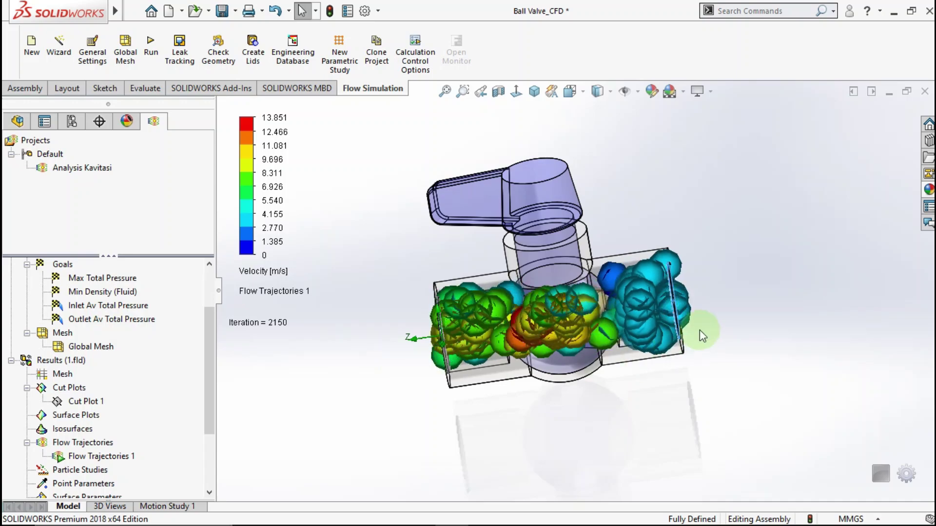
scroll(600, 327, down, 3)
middle_drag(598, 322, 575, 297)
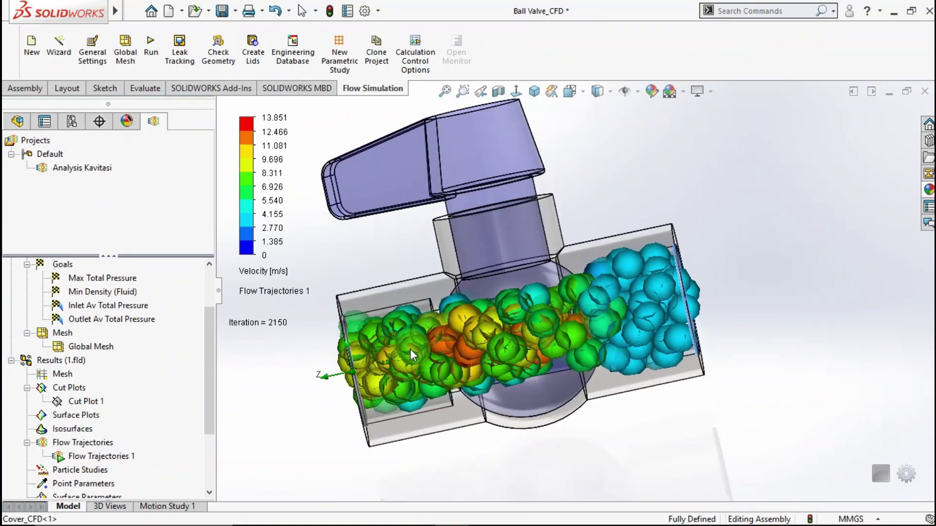
Stop the Flow Trajectories 1 animation and examine the frozen spheres from the side and in an isometric view.
right_click(101, 457)
click(130, 322)
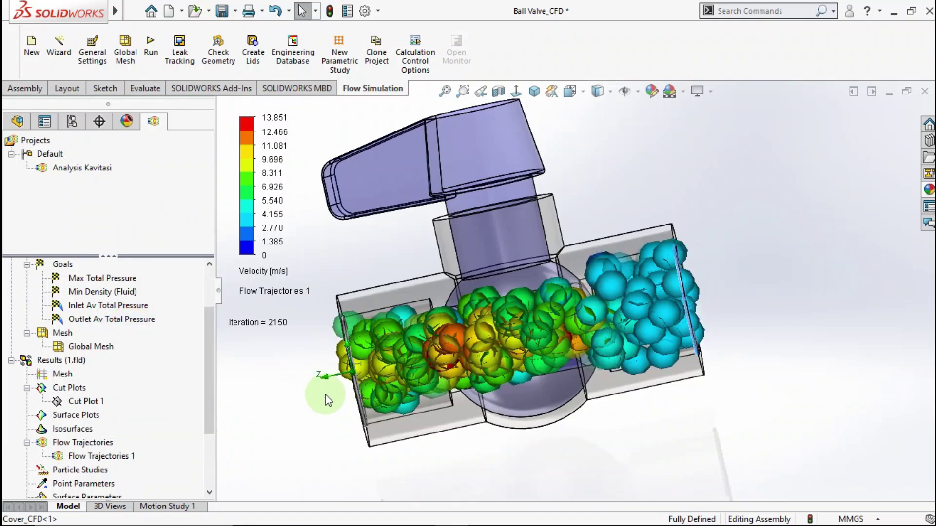
middle_drag(524, 368, 497, 375)
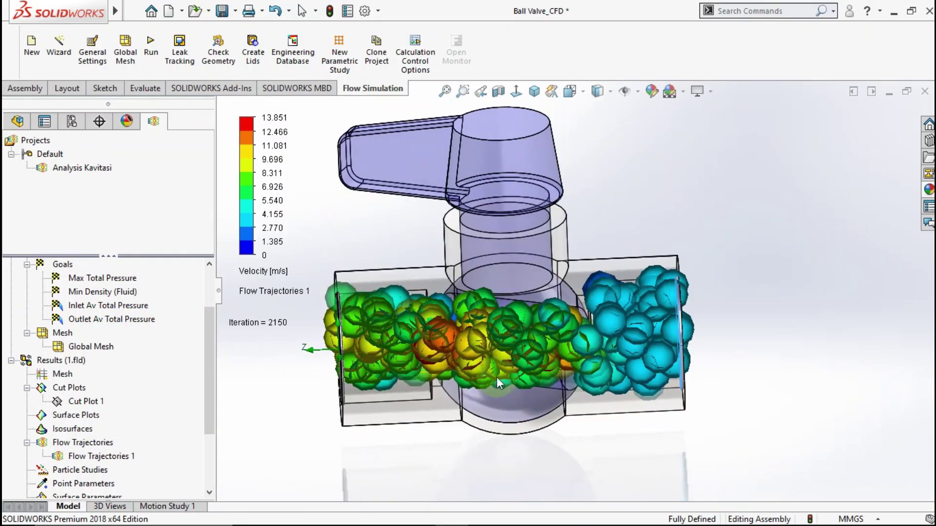
click(534, 91)
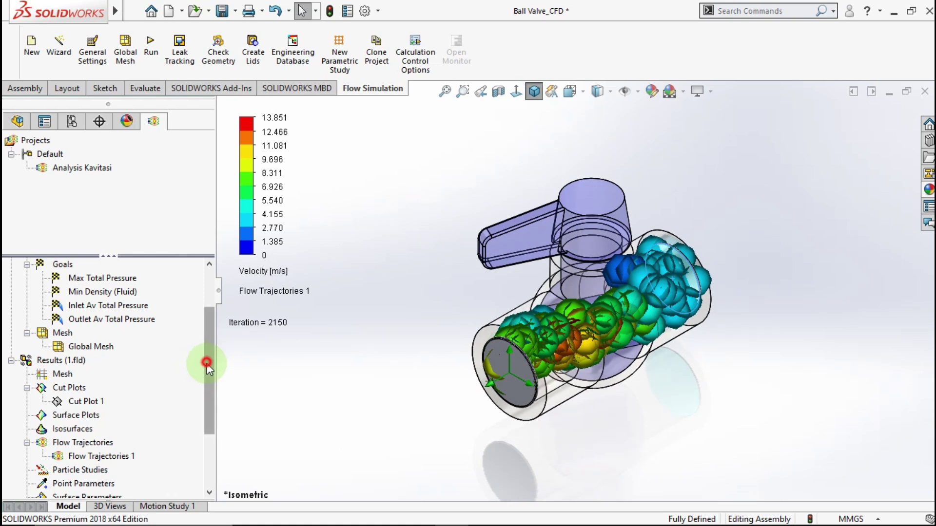
Insert a goal plot of all goals and show its summary table in an enlarged results pane.
drag(208, 365, 203, 451)
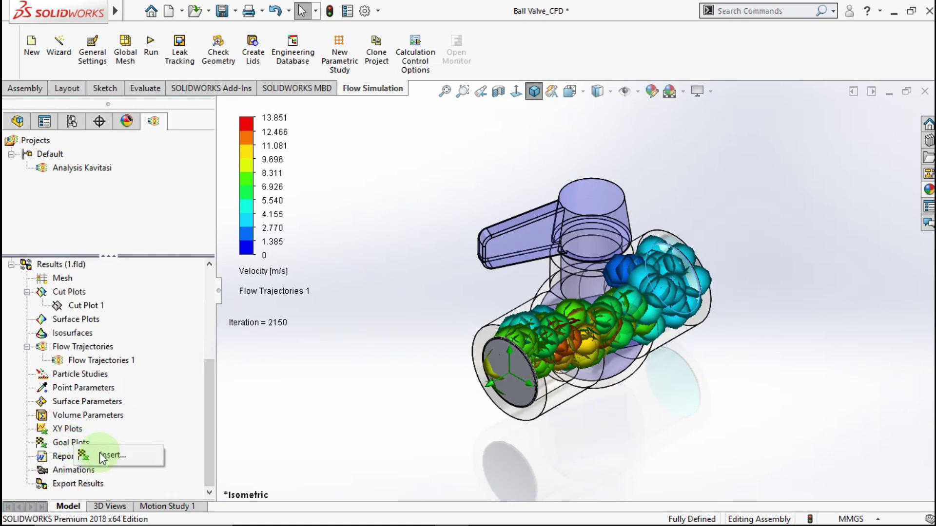
click(101, 455)
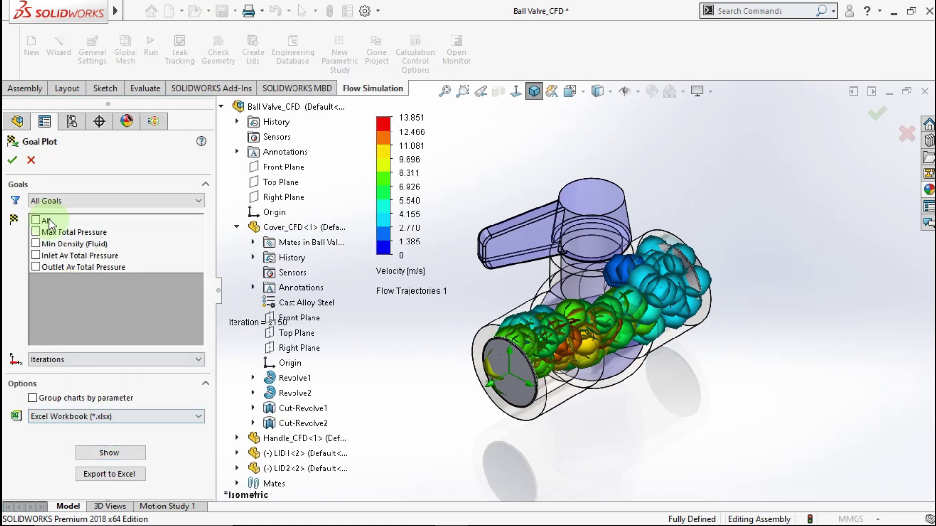
click(41, 221)
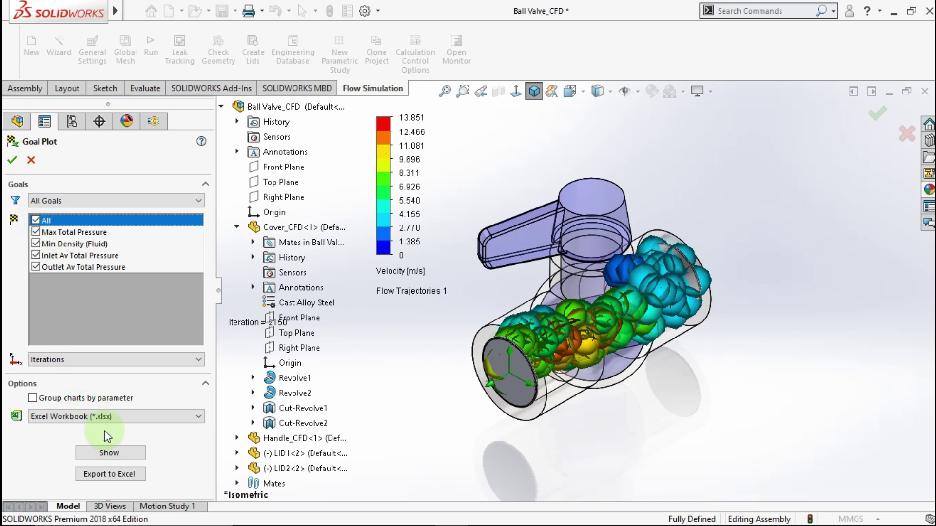
click(115, 453)
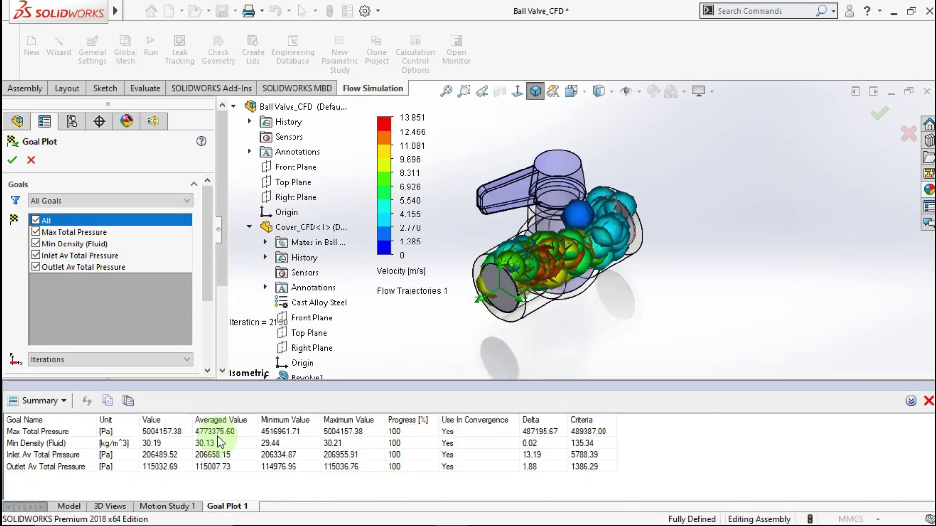
drag(329, 383, 346, 272)
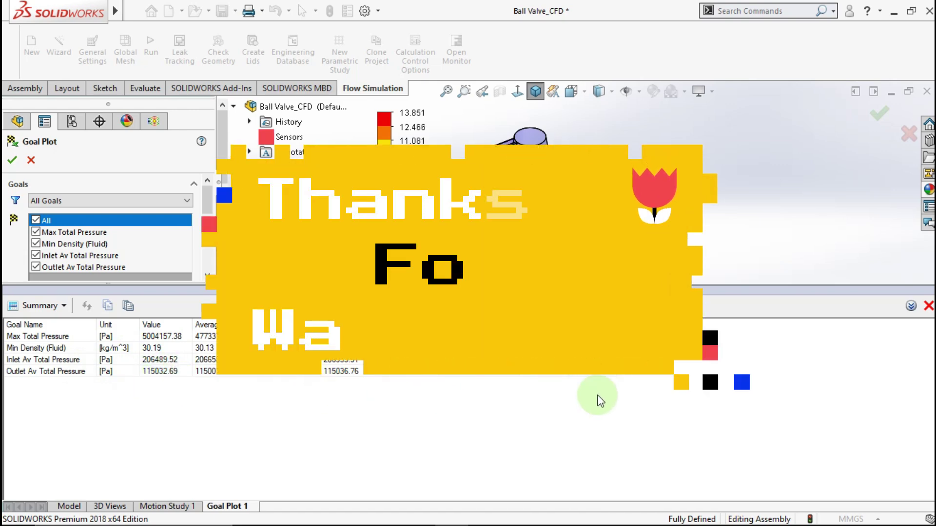
click(803, 274)
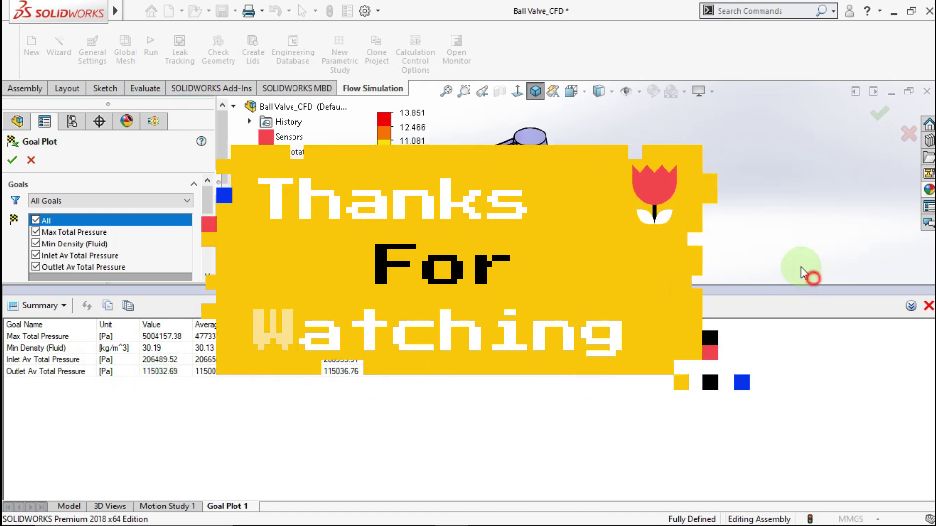